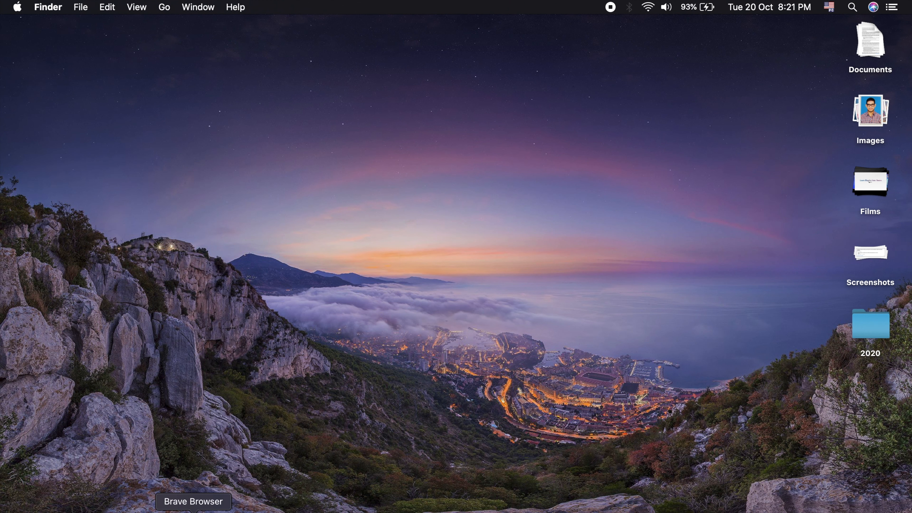
# - Look over the amfastech.com homepage from the latest posts to the footer, noting where ads are placed
pyautogui.click(193, 510)
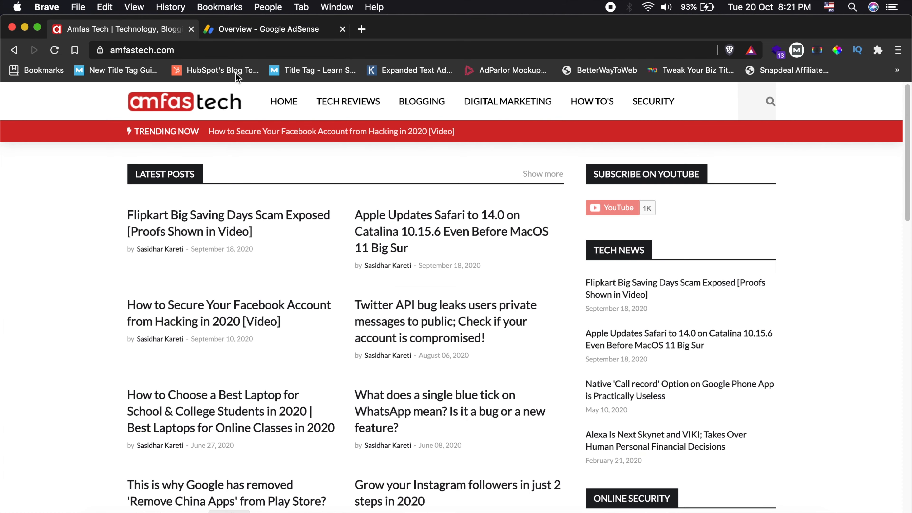
pyautogui.scroll(-2, 78, 192)
pyautogui.scroll(2, 78, 196)
pyautogui.scroll(-15, 78, 196)
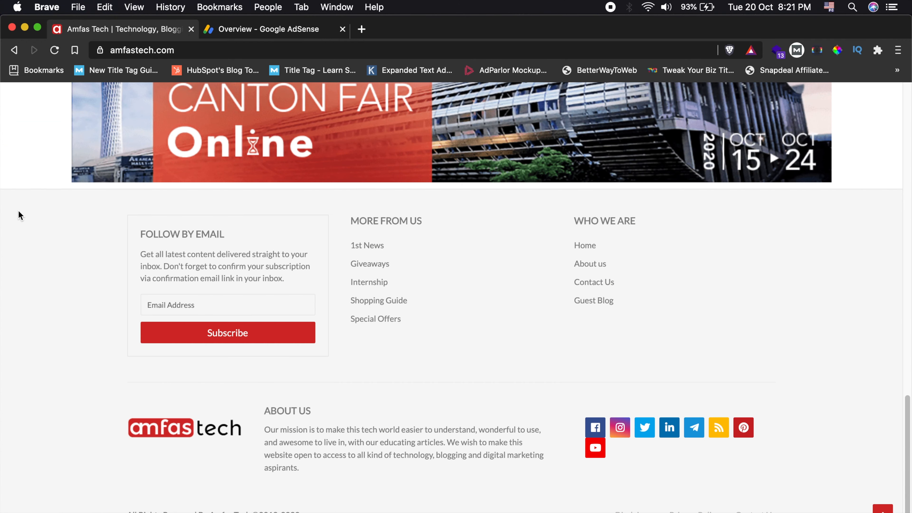
pyautogui.scroll(8, 18, 215)
pyautogui.scroll(1, 18, 215)
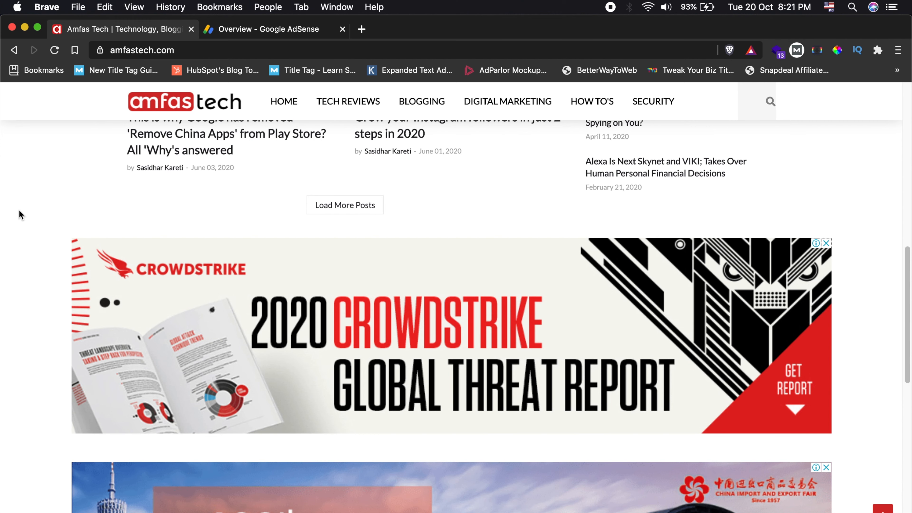
pyautogui.scroll(10, 20, 211)
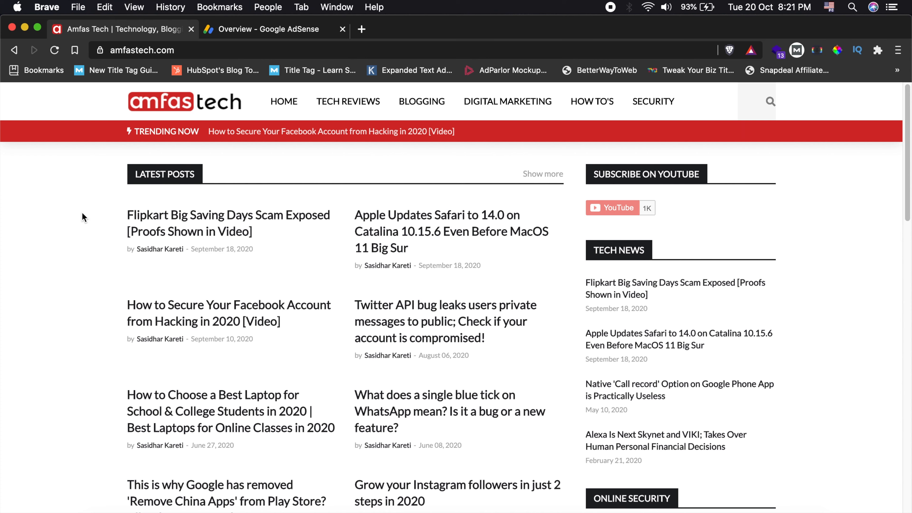
pyautogui.scroll(-10, 82, 214)
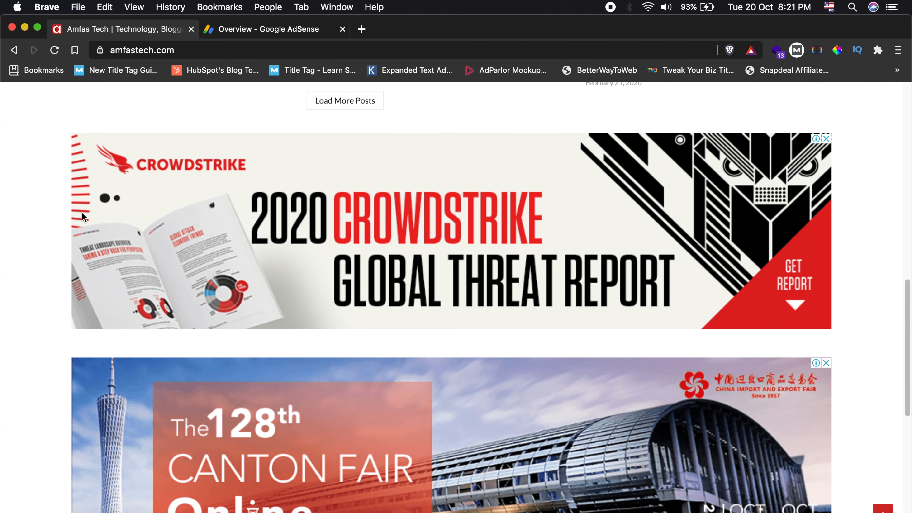
pyautogui.scroll(15, 83, 213)
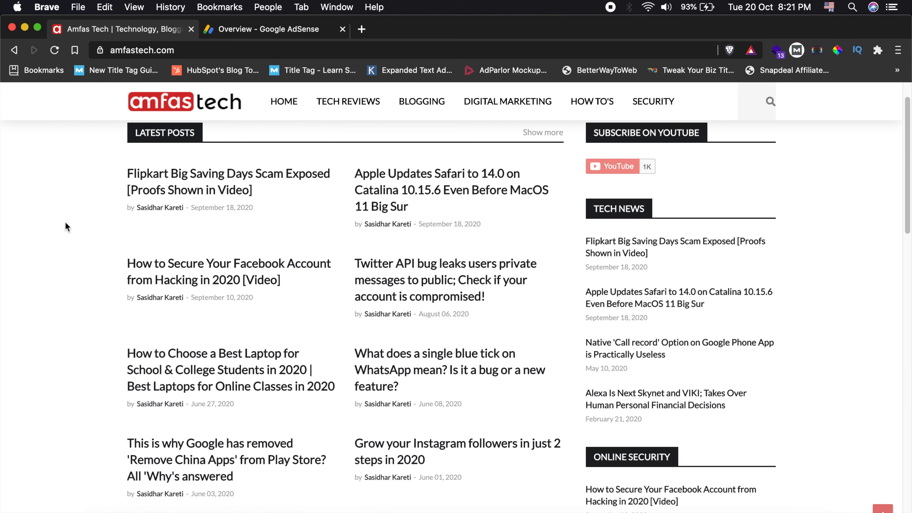
# - Examine the two large banner ads between the homepage post list and the footer
pyautogui.scroll(-15, 69, 221)
pyautogui.scroll(5, 53, 218)
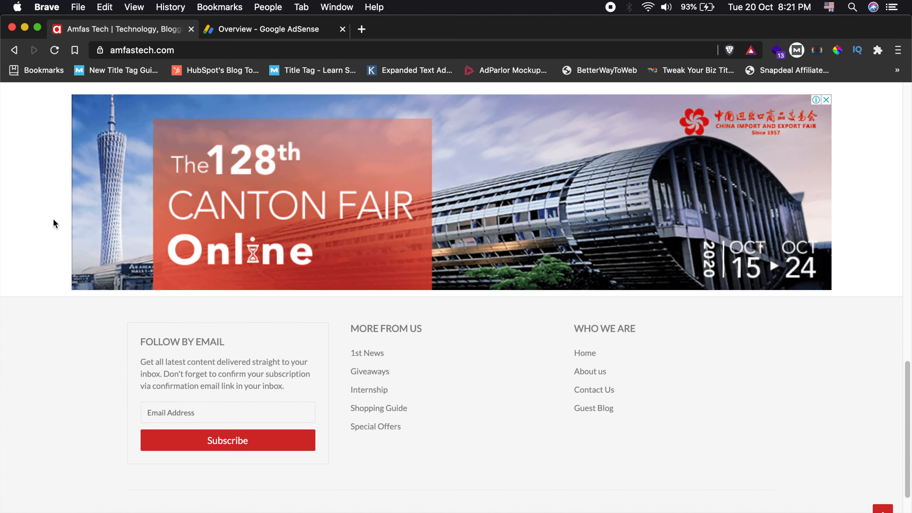
pyautogui.scroll(3, 52, 218)
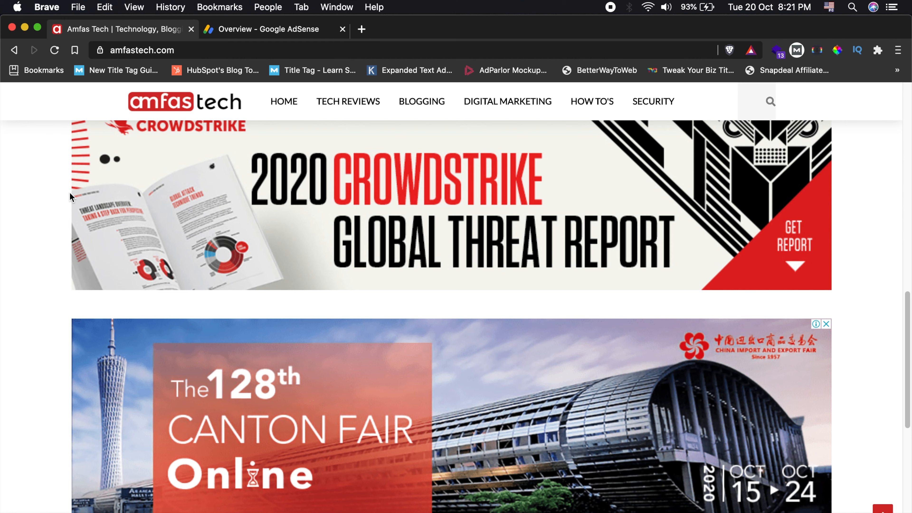
pyautogui.scroll(7, 21, 249)
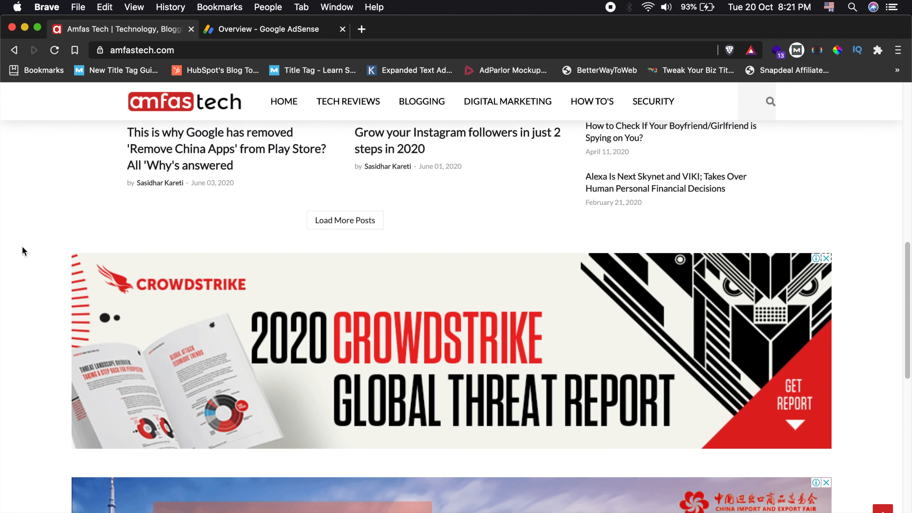
pyautogui.scroll(-7, 23, 251)
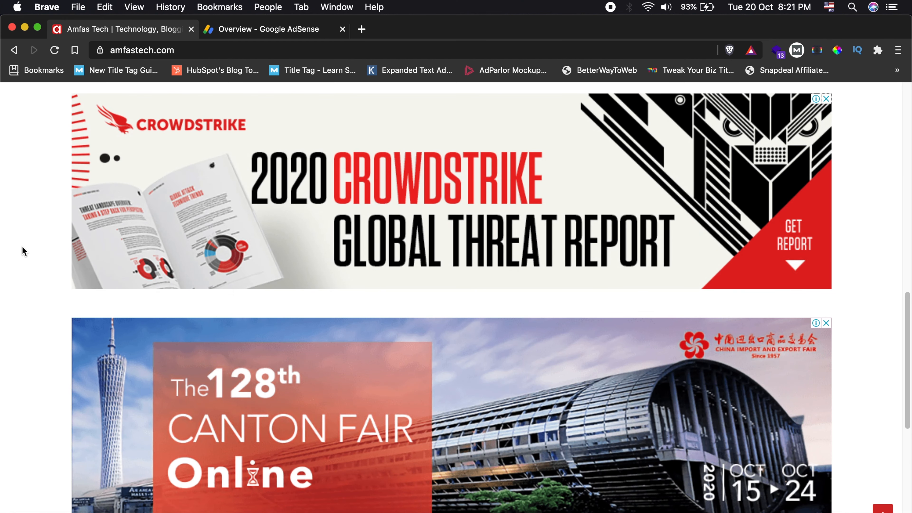
pyautogui.scroll(-1, 23, 246)
pyautogui.scroll(7, 22, 246)
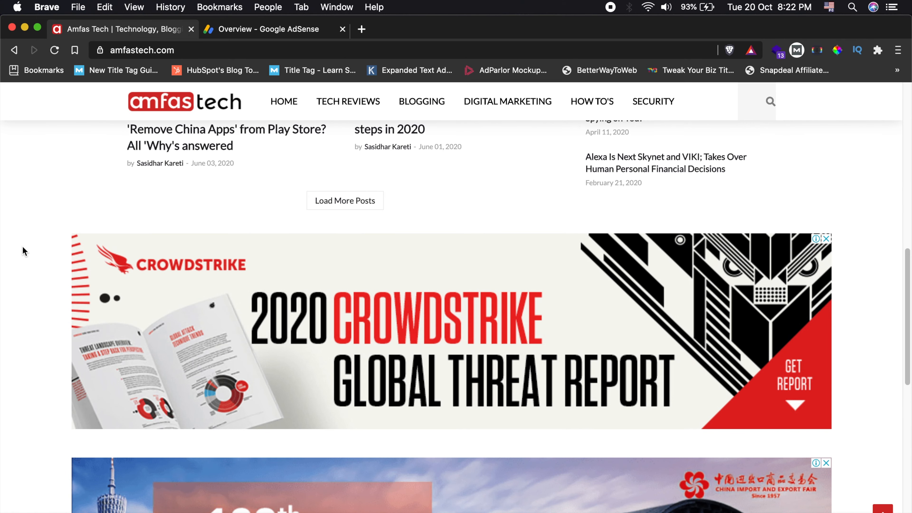
pyautogui.scroll(-6, 120, 311)
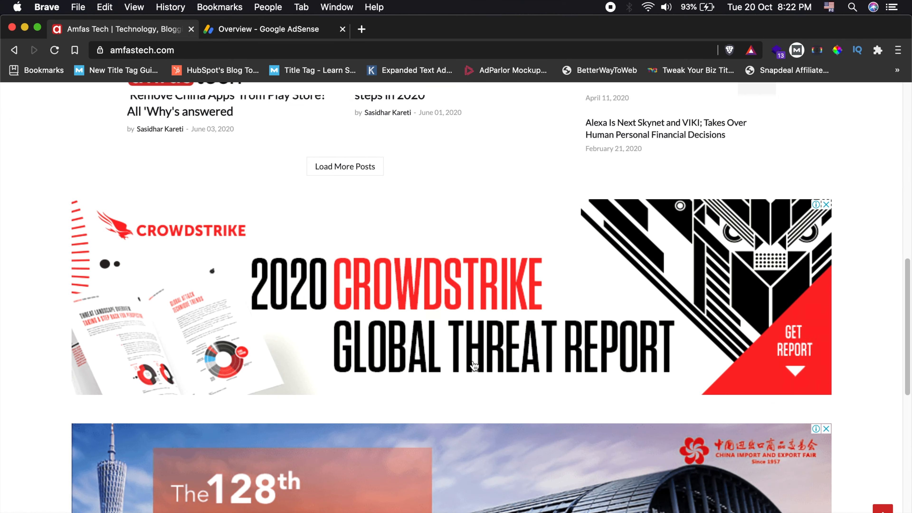
pyautogui.scroll(1, 63, 265)
pyautogui.scroll(10, 59, 263)
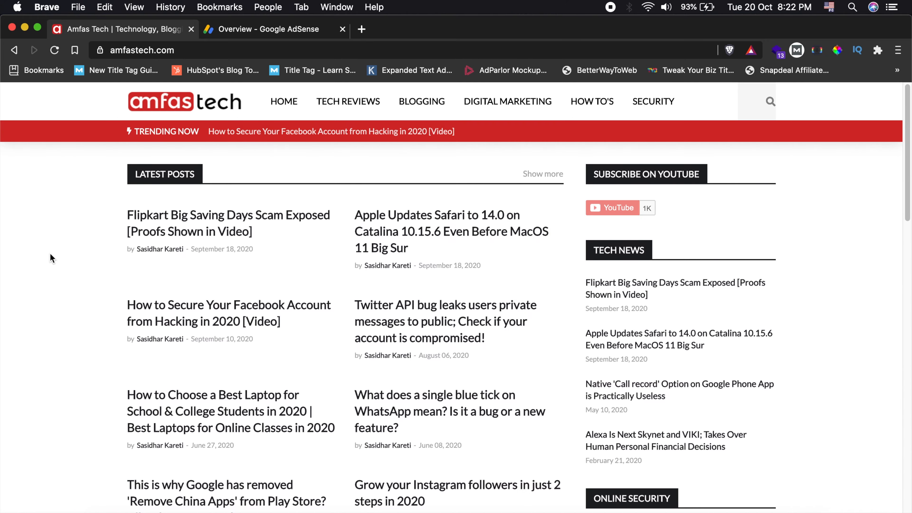
pyautogui.scroll(-20, 97, 259)
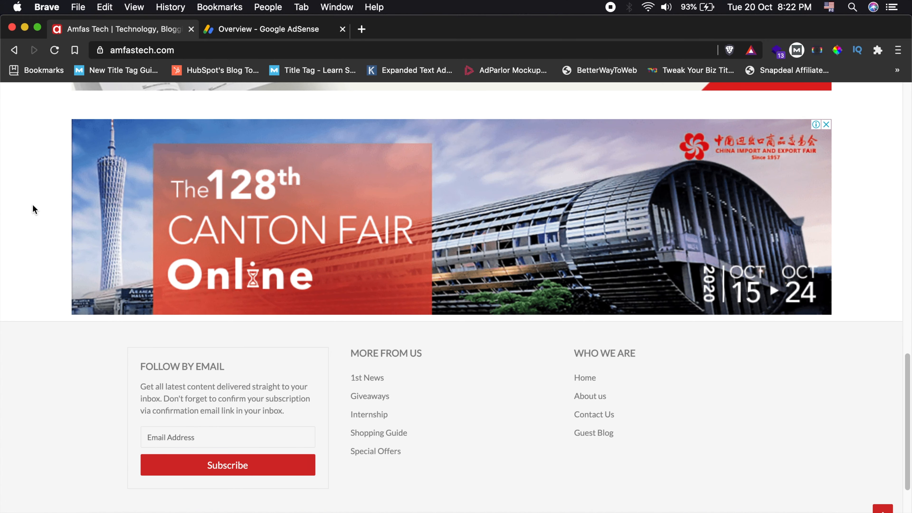
pyautogui.scroll(20, 32, 205)
pyautogui.scroll(2, 32, 205)
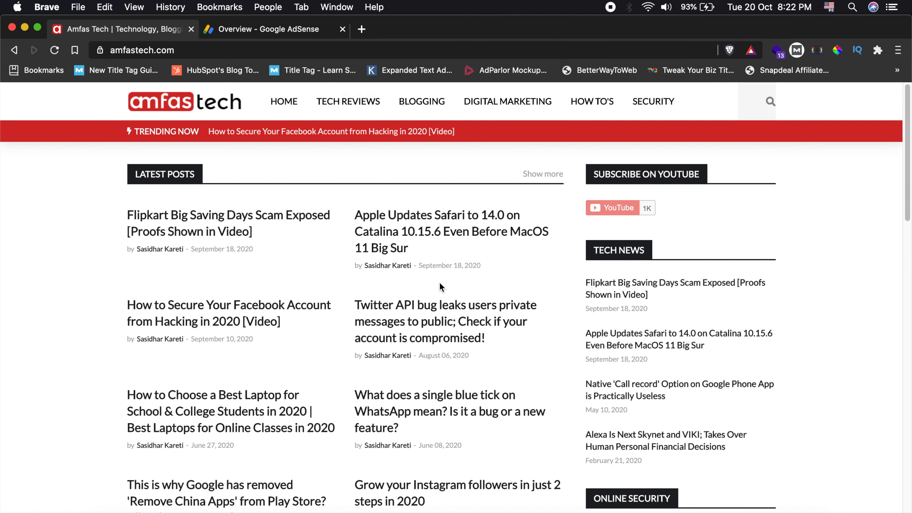
# - Open the article "Alexa Is Next Skynet and VIKI; Takes Over Human Personal Financial Decisions" from the homepage's Tech News list
pyautogui.scroll(-2, 438, 284)
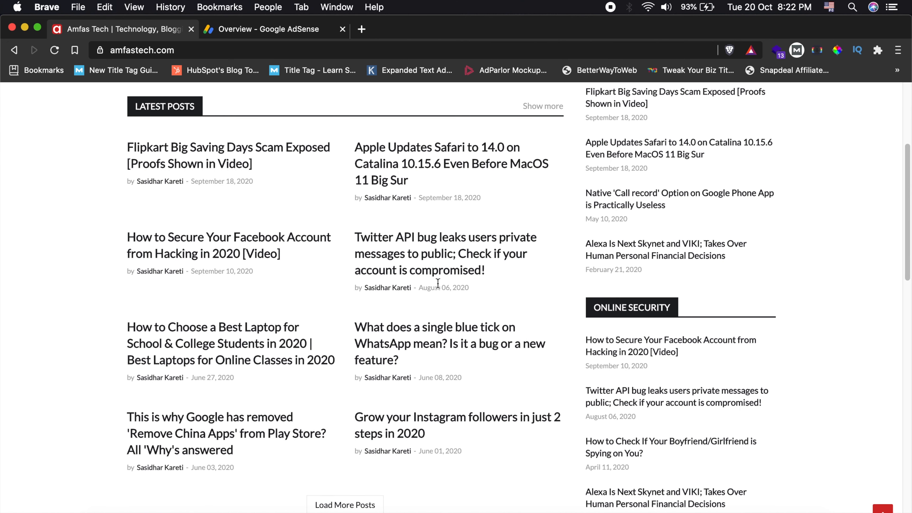
pyautogui.click(636, 247)
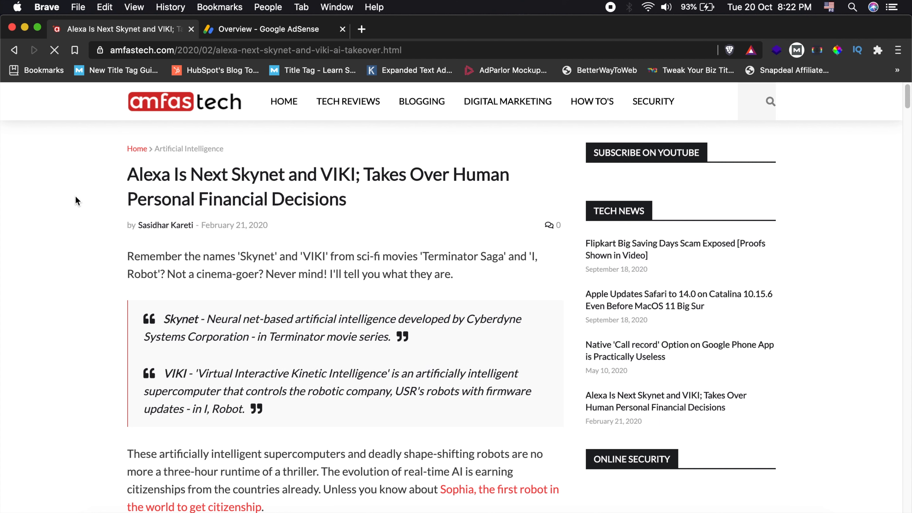
pyautogui.scroll(-1, 86, 204)
pyautogui.scroll(1, 88, 203)
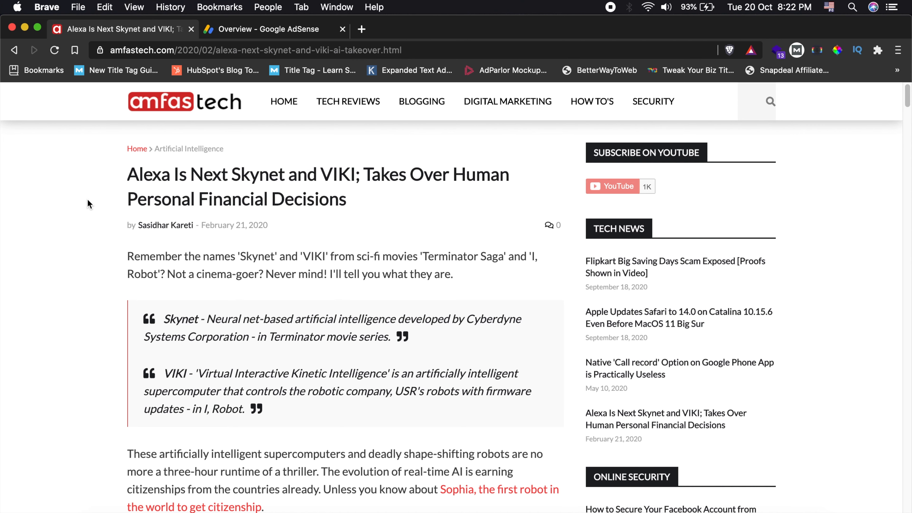
# - Examine the ads within the article text, beside it and below the comment area, reading down to the footer
pyautogui.scroll(-15, 89, 203)
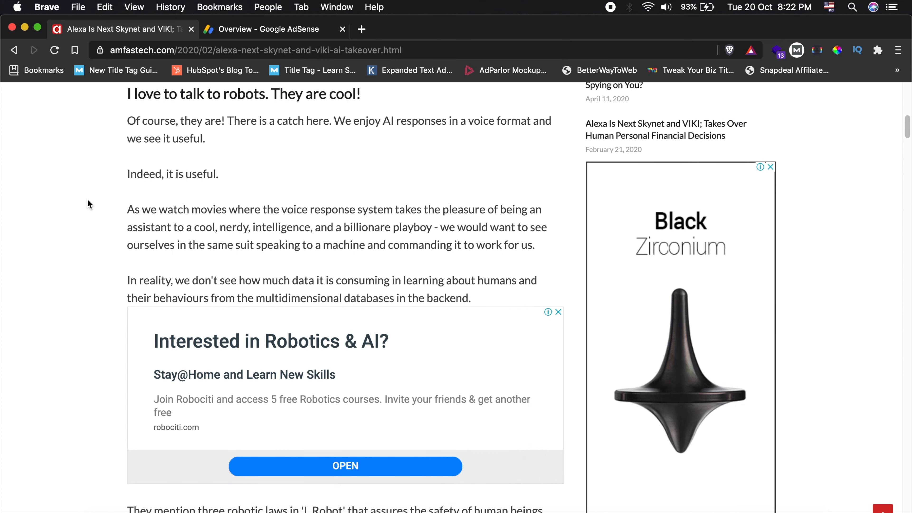
pyautogui.scroll(-7, 89, 204)
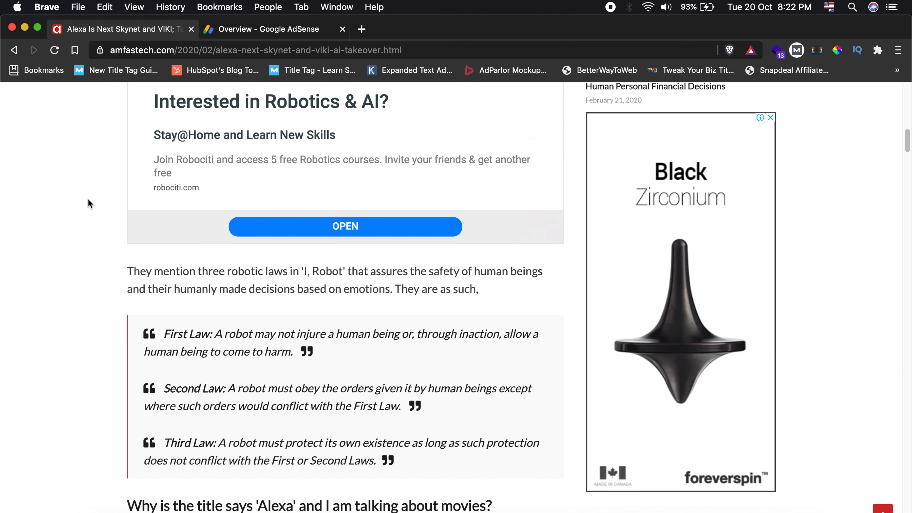
pyautogui.scroll(5, 89, 203)
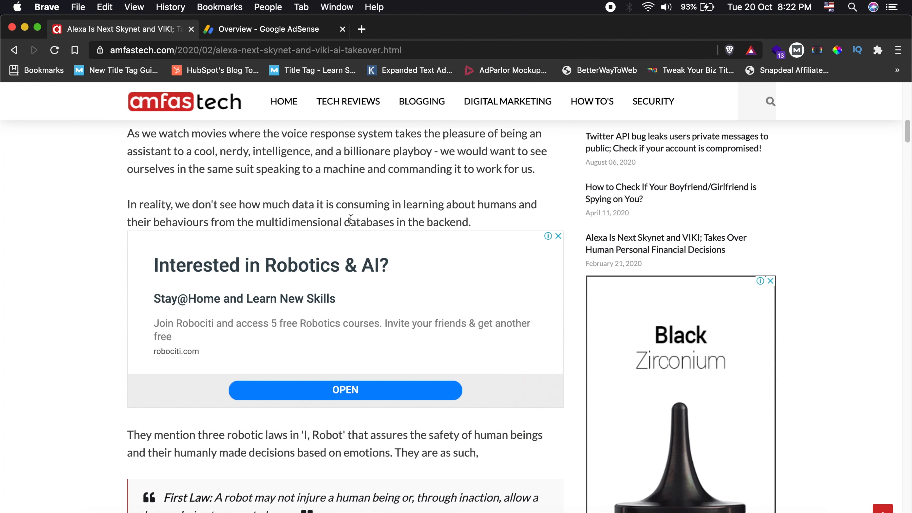
pyautogui.scroll(-6, 814, 223)
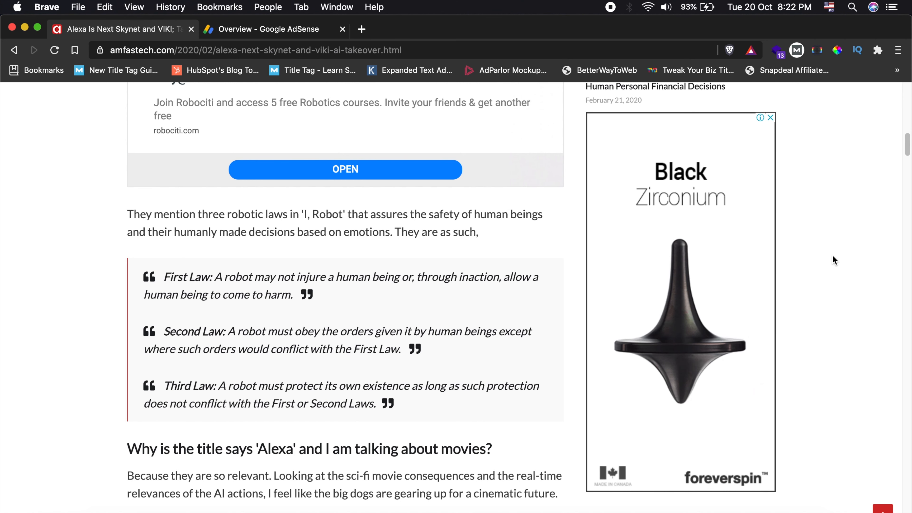
pyautogui.scroll(-3, 833, 254)
pyautogui.scroll(8, 830, 255)
pyautogui.scroll(-20, 304, 280)
pyautogui.scroll(-15, 124, 271)
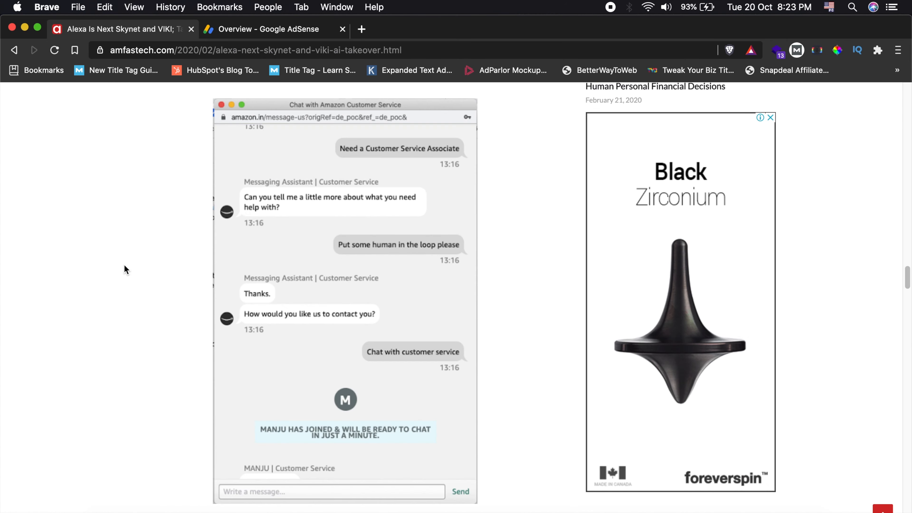
pyautogui.scroll(-15, 124, 266)
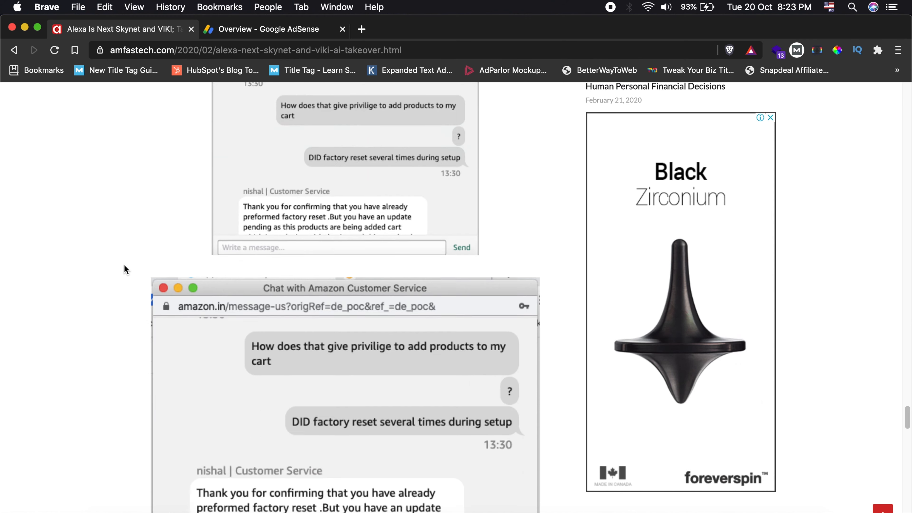
pyautogui.scroll(-20, 124, 266)
pyautogui.scroll(-5, 116, 268)
pyautogui.scroll(12, 94, 261)
pyautogui.scroll(-6, 95, 256)
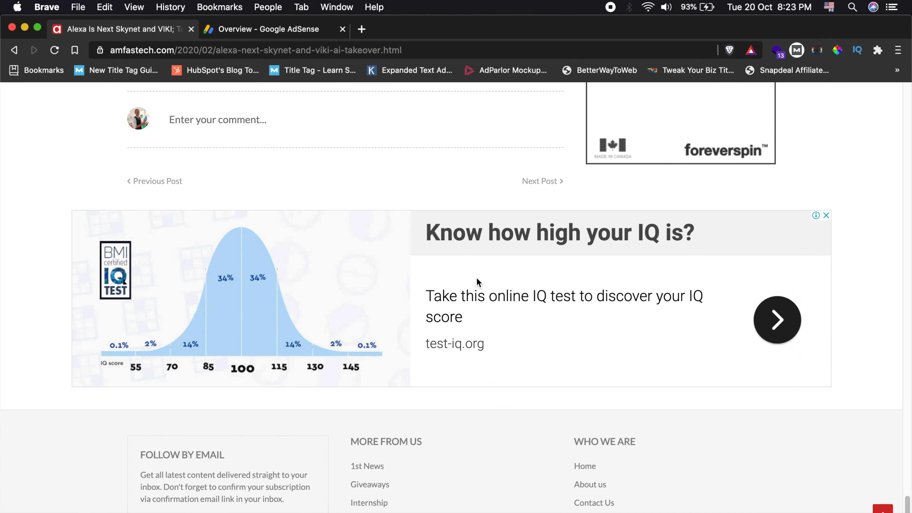
# - Review the article's ad placements again, going back from its end to the title and down to the banner above the footer
pyautogui.scroll(10, 476, 279)
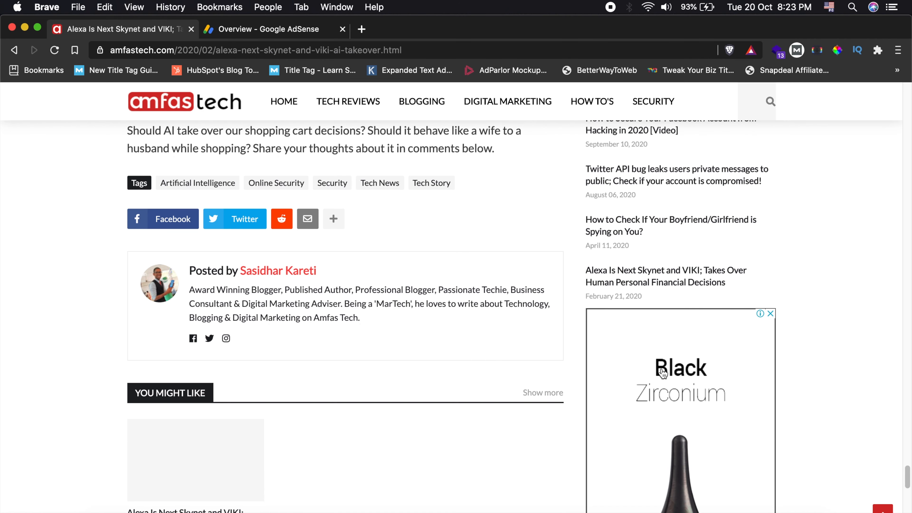
pyautogui.scroll(15, 662, 373)
pyautogui.scroll(-5, 526, 337)
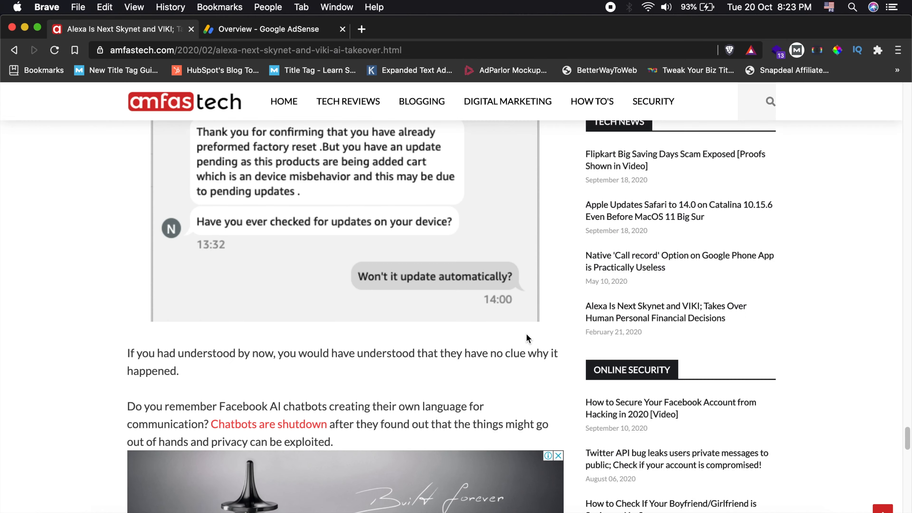
pyautogui.scroll(10, 443, 359)
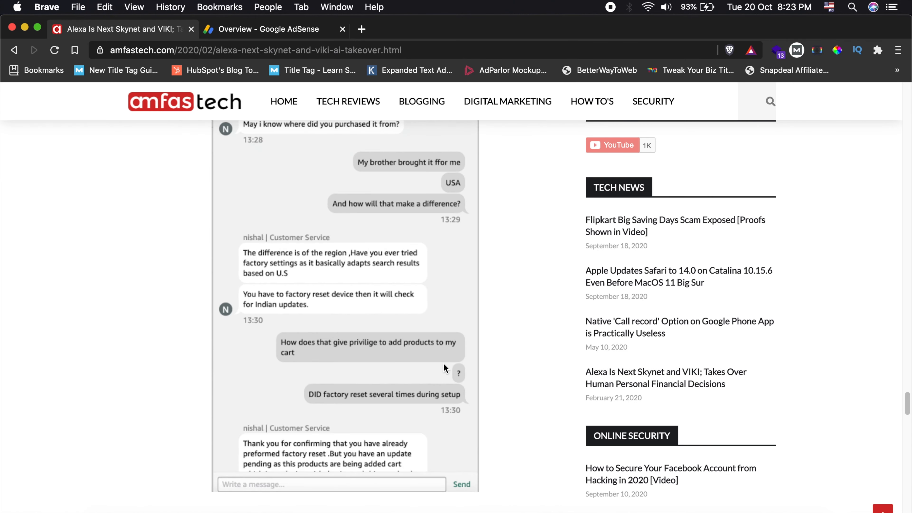
pyautogui.scroll(15, 439, 353)
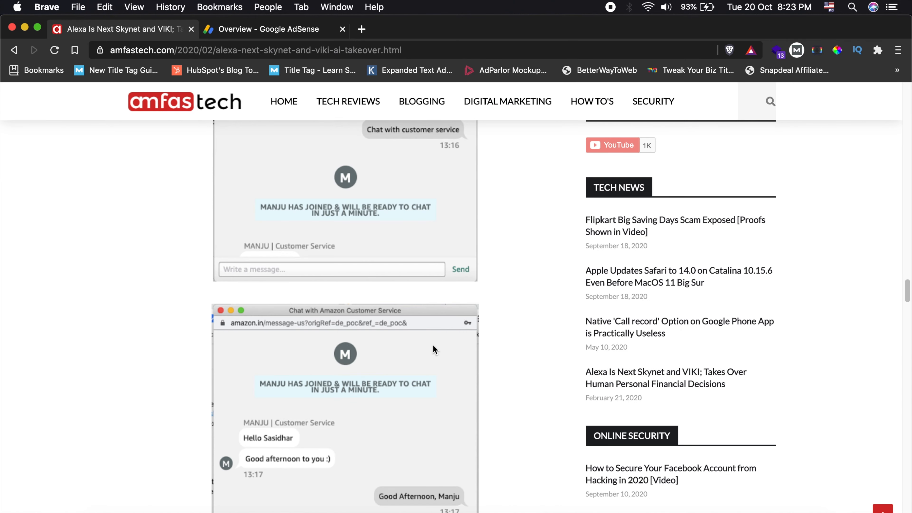
pyautogui.scroll(20, 435, 347)
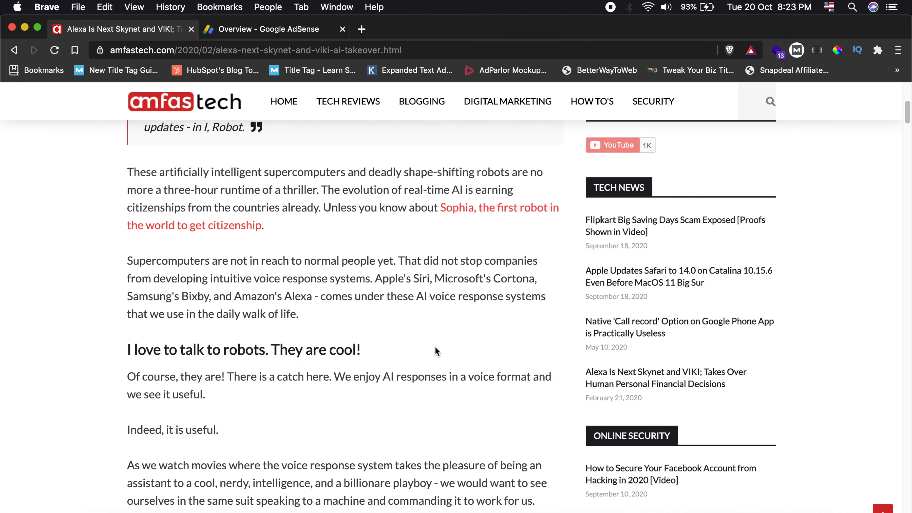
pyautogui.scroll(-15, 434, 350)
pyautogui.scroll(5, 433, 351)
pyautogui.scroll(-1, 141, 277)
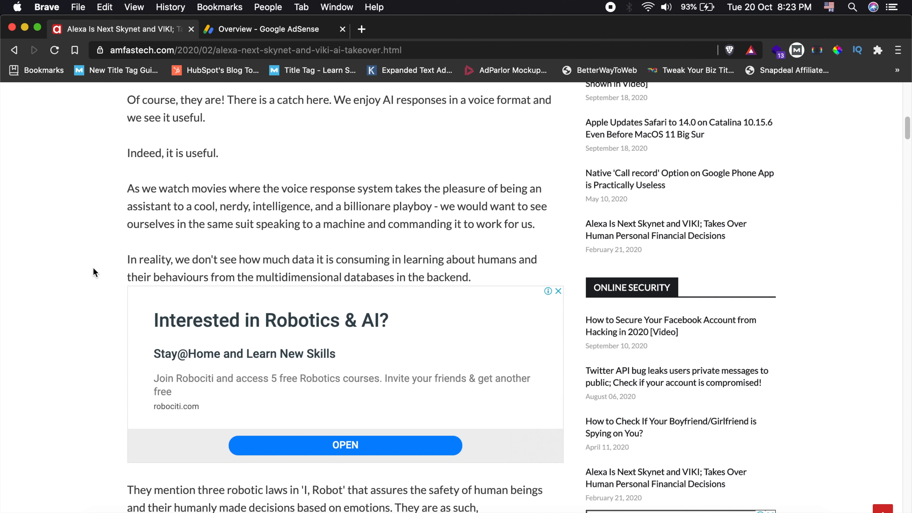
pyautogui.scroll(10, 96, 268)
pyautogui.scroll(-1, 100, 268)
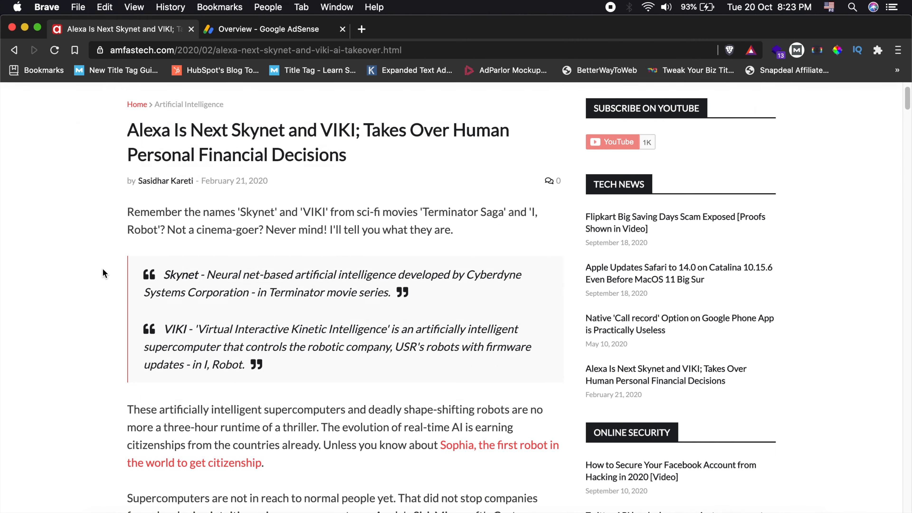
pyautogui.scroll(1, 103, 274)
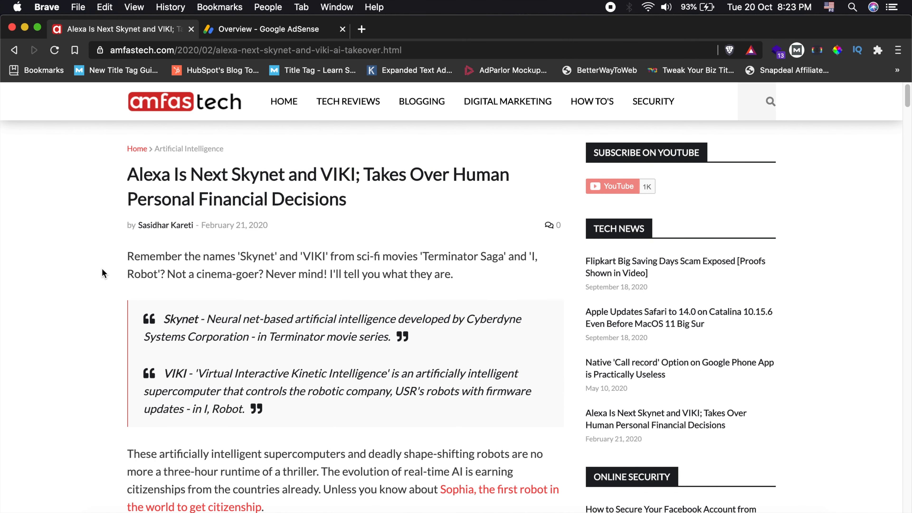
pyautogui.scroll(-20, 103, 274)
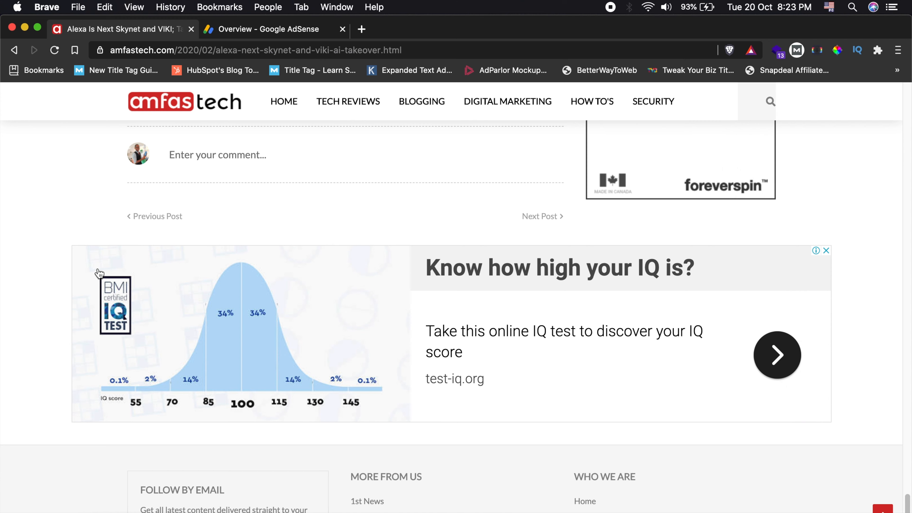
pyautogui.scroll(10, 99, 274)
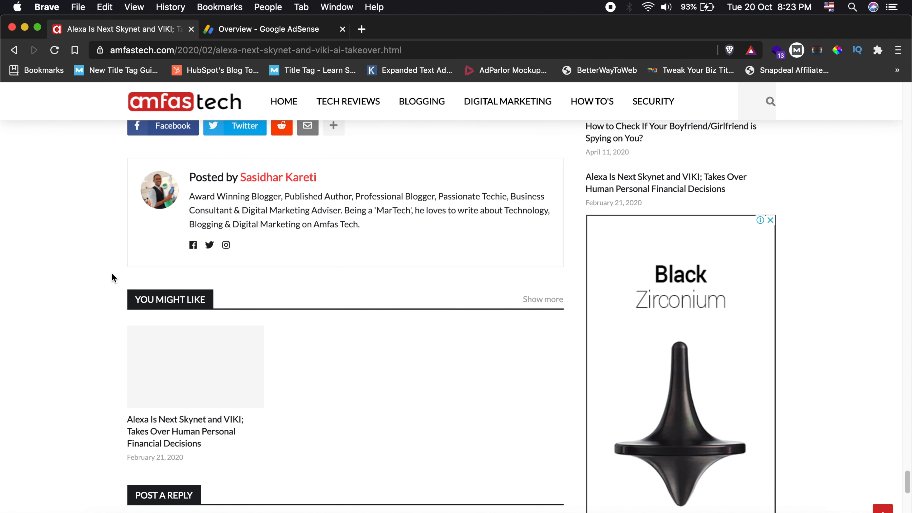
# - Switch to Google AdSense and open the ad settings preview for amfastech.com
pyautogui.scroll(10, 112, 273)
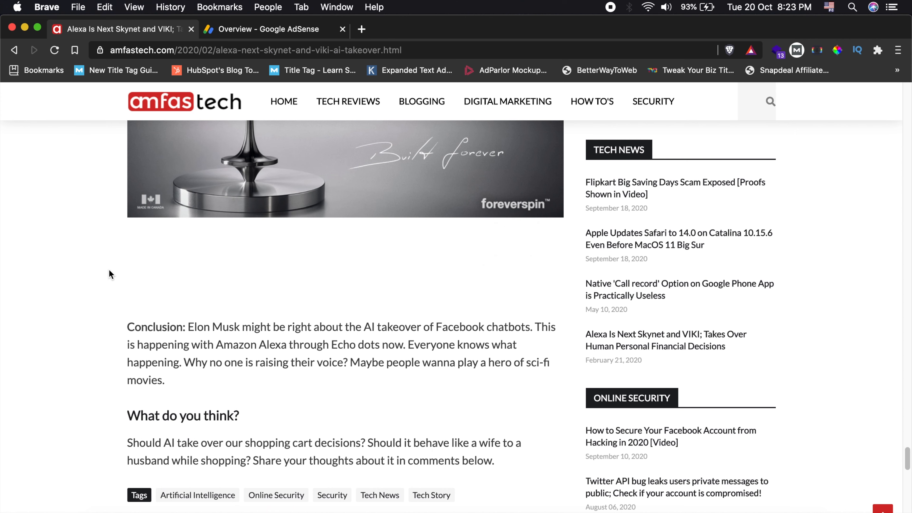
pyautogui.click(262, 33)
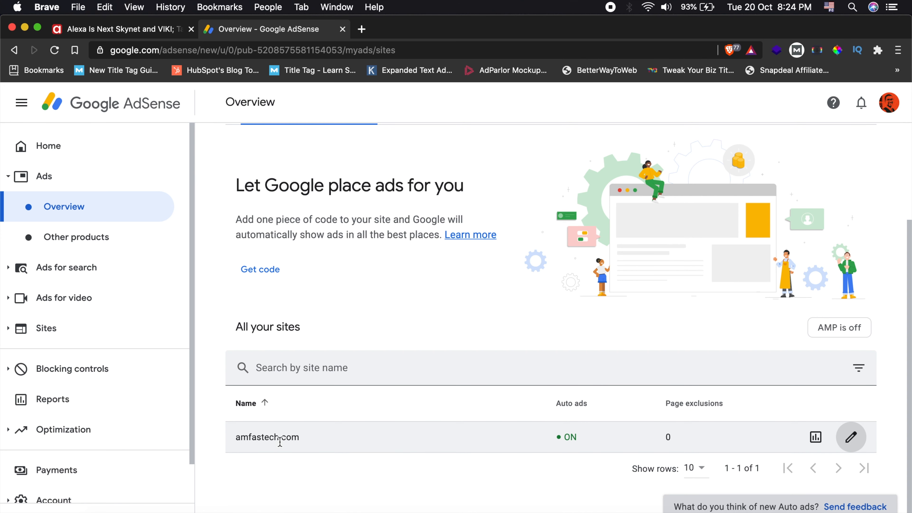
pyautogui.click(852, 437)
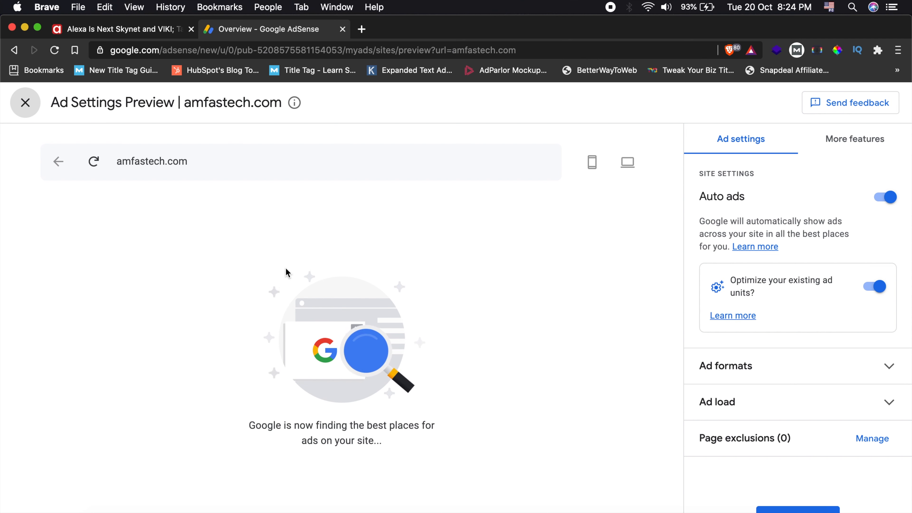
# - Reload the site preview, trying the desktop layout and returning to the mobile layout
pyautogui.click(92, 161)
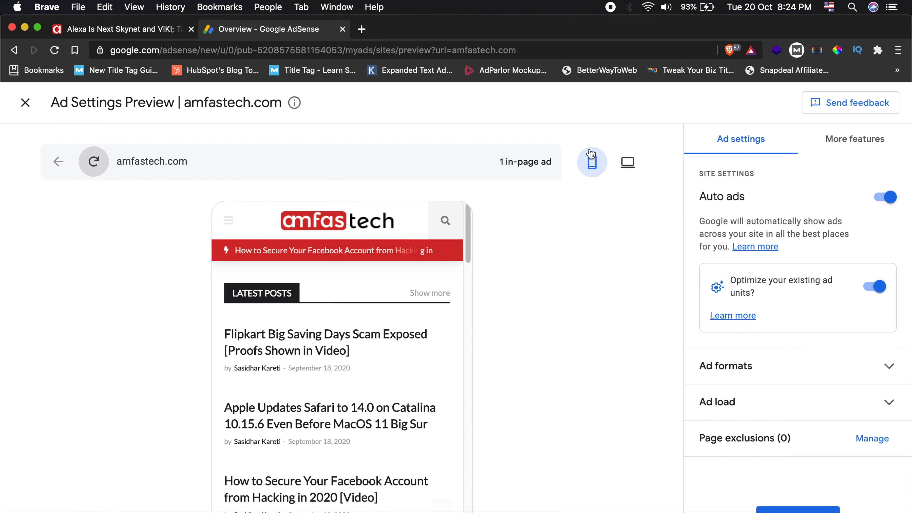
pyautogui.click(623, 163)
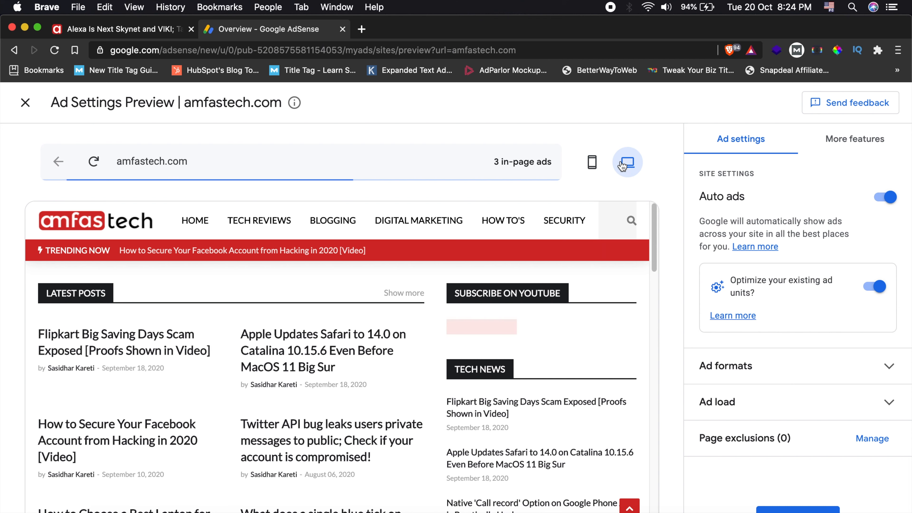
pyautogui.click(596, 162)
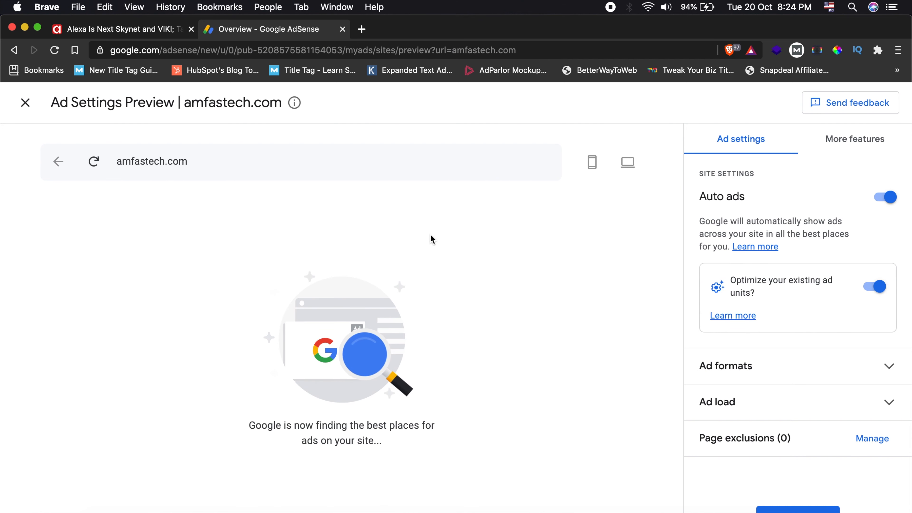
pyautogui.click(100, 166)
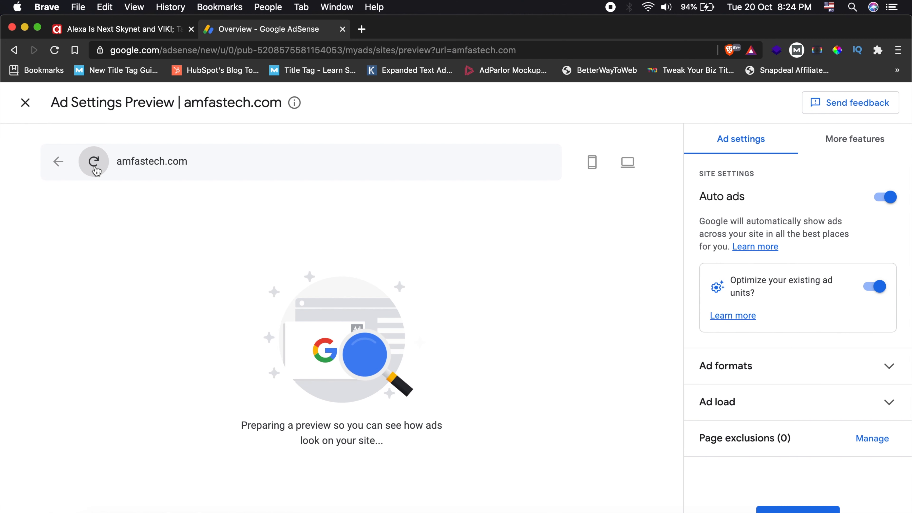
# - Examine the anchor ad example fixed above the homepage content in the mobile preview
pyautogui.scroll(-3, 353, 320)
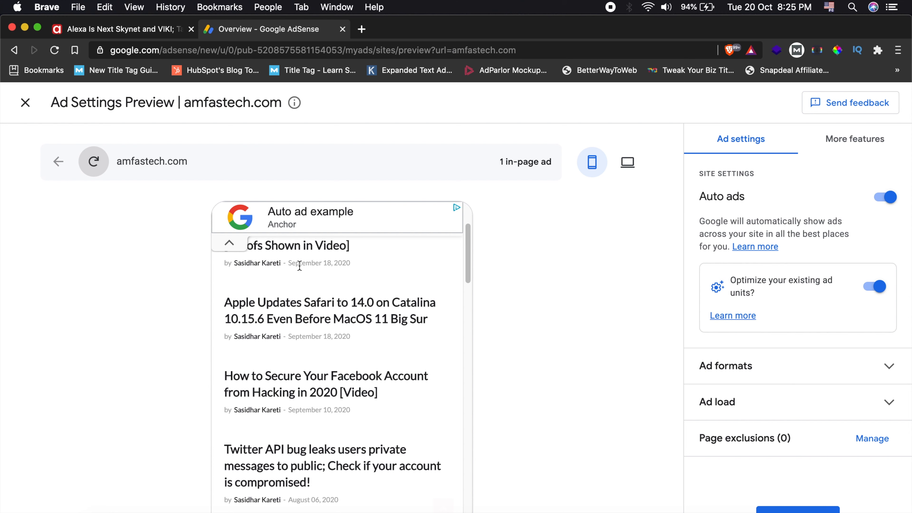
pyautogui.scroll(-3, 300, 266)
pyautogui.scroll(2, 291, 292)
pyautogui.scroll(2, 247, 278)
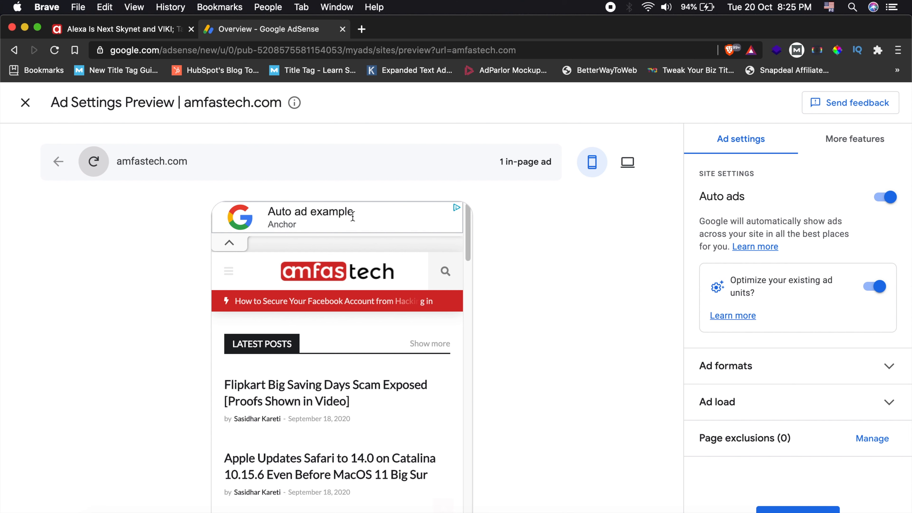
pyautogui.scroll(-5, 284, 255)
pyautogui.scroll(-8, 284, 256)
pyautogui.scroll(4, 362, 286)
# - Examine the in-page ad example between the post list and the footer in the mobile homepage preview
pyautogui.scroll(-1, 362, 284)
pyautogui.scroll(-1, 394, 323)
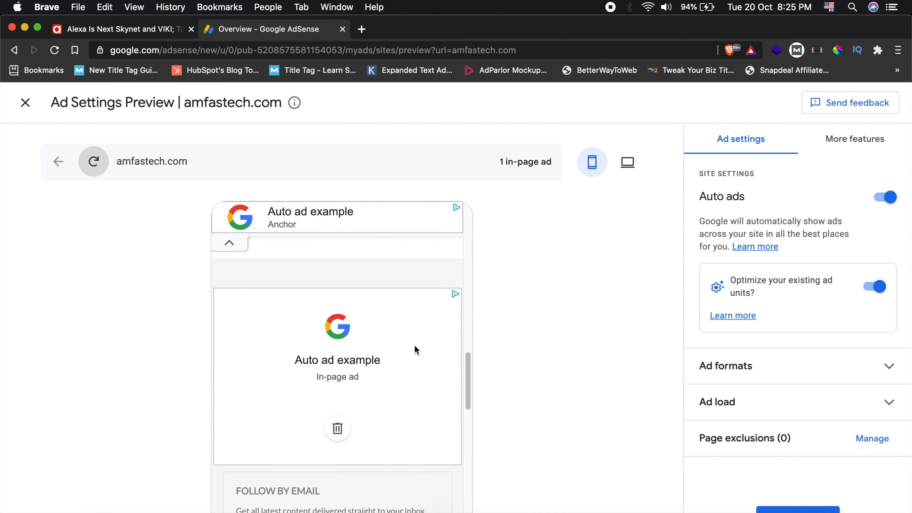
pyautogui.scroll(-1, 344, 366)
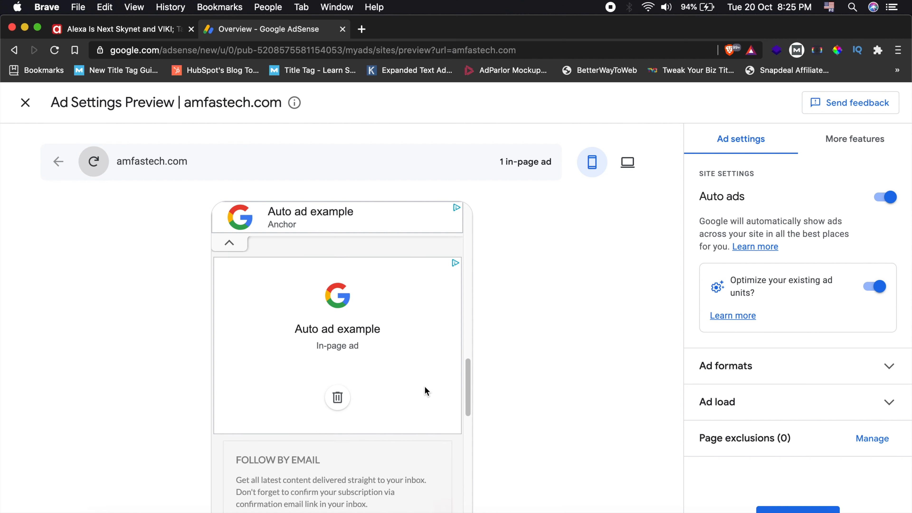
pyautogui.scroll(4, 379, 369)
pyautogui.scroll(-7, 380, 370)
pyautogui.scroll(-8, 380, 370)
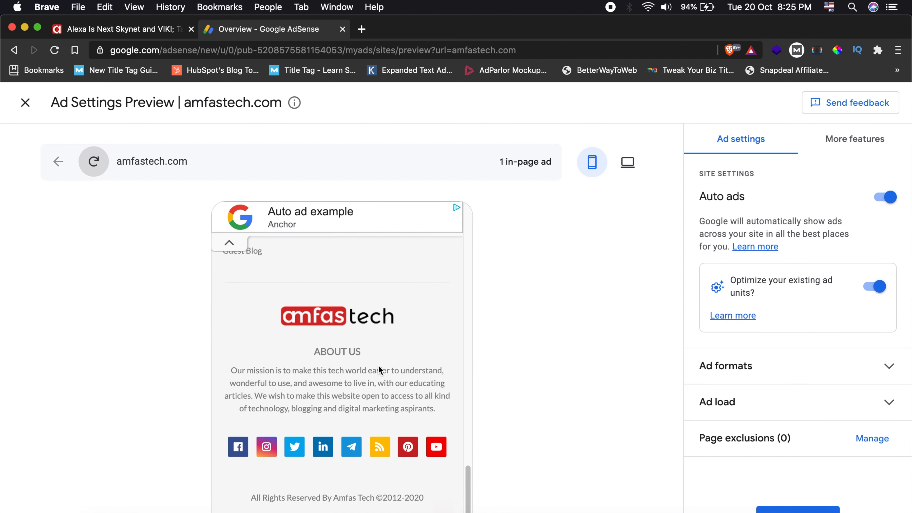
pyautogui.scroll(10, 378, 365)
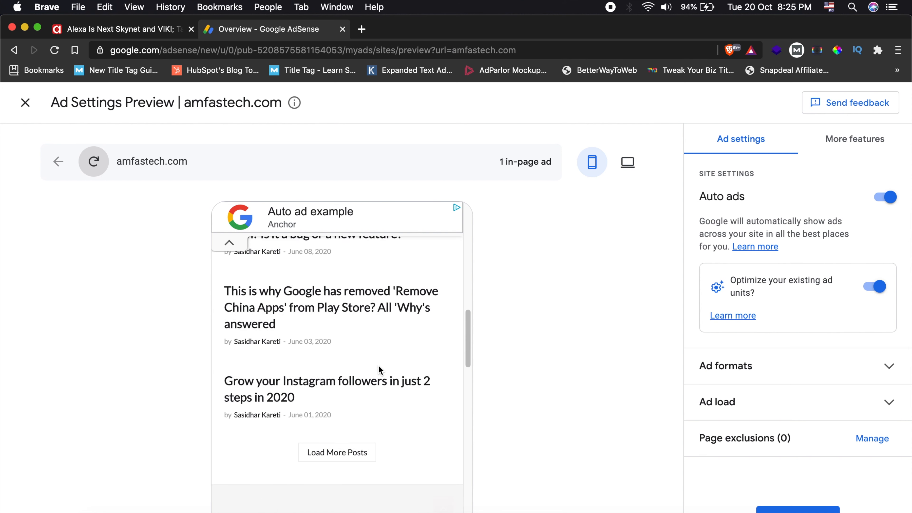
pyautogui.scroll(-1, 379, 365)
pyautogui.scroll(1, 378, 365)
pyautogui.scroll(-10, 378, 362)
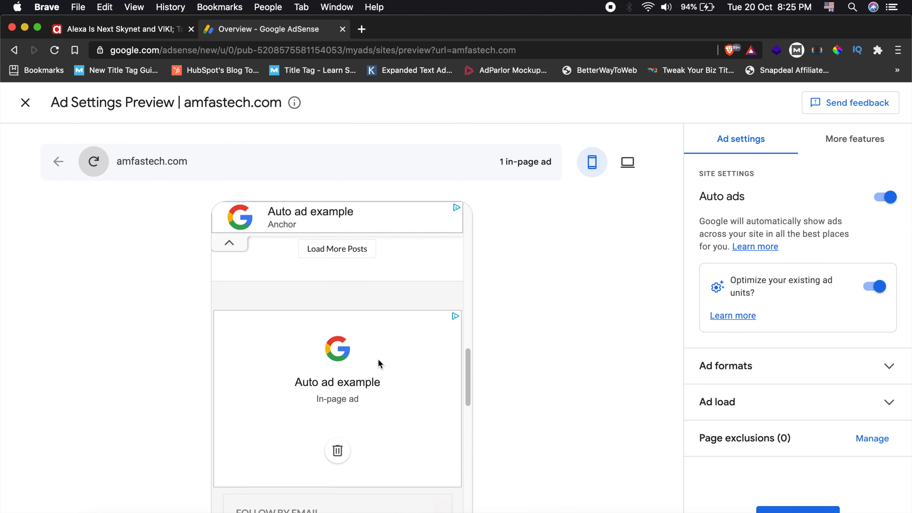
pyautogui.scroll(5, 378, 363)
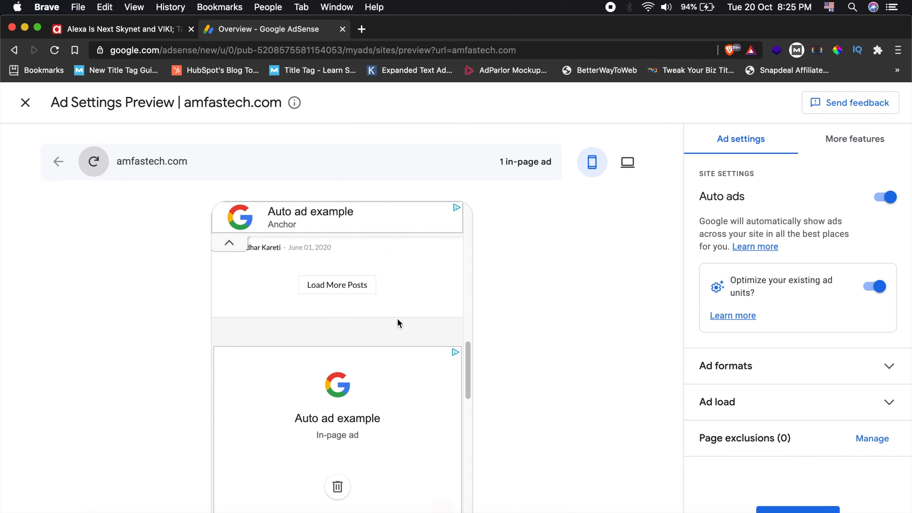
pyautogui.scroll(-1, 398, 322)
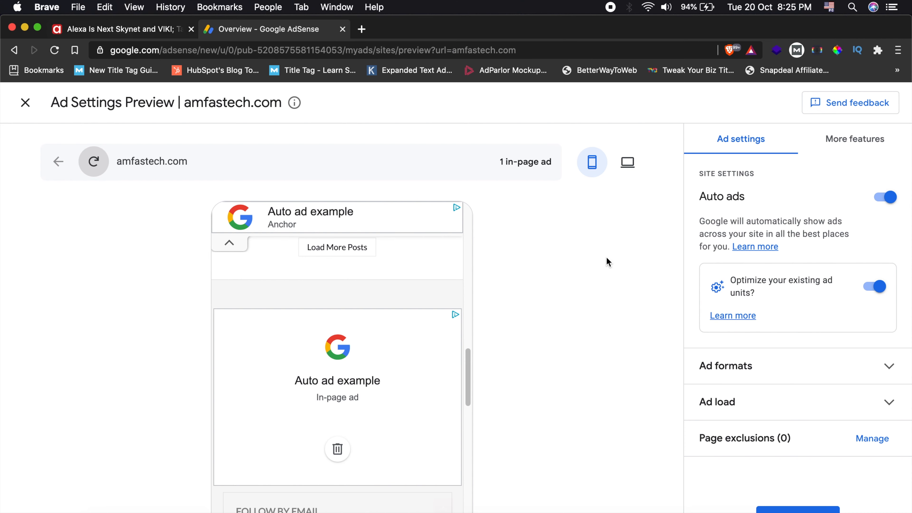
# - Check the live article's ads around the comment area and return to the AdSense preview
pyautogui.click(113, 32)
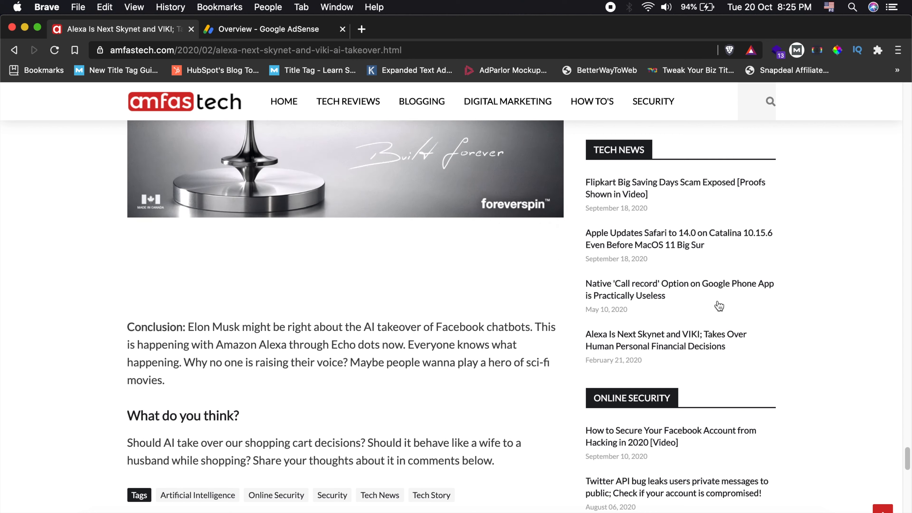
pyautogui.scroll(-15, 811, 319)
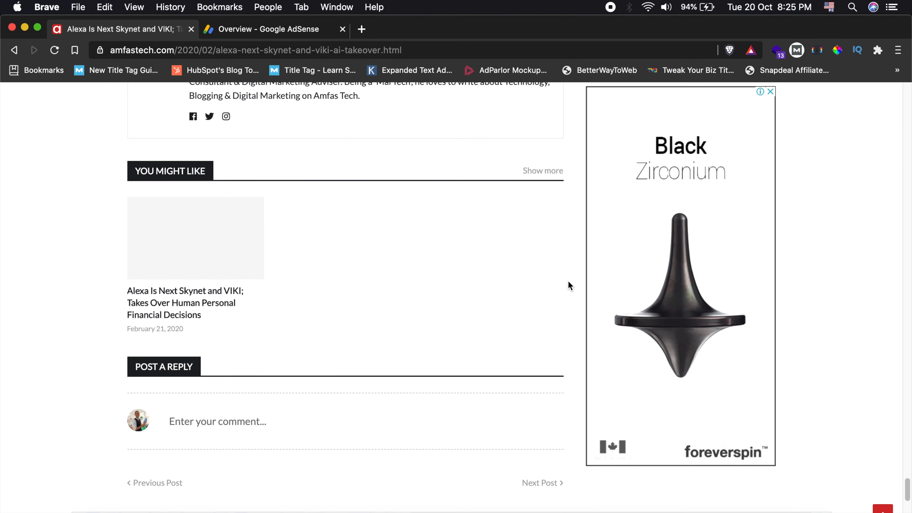
pyautogui.click(289, 31)
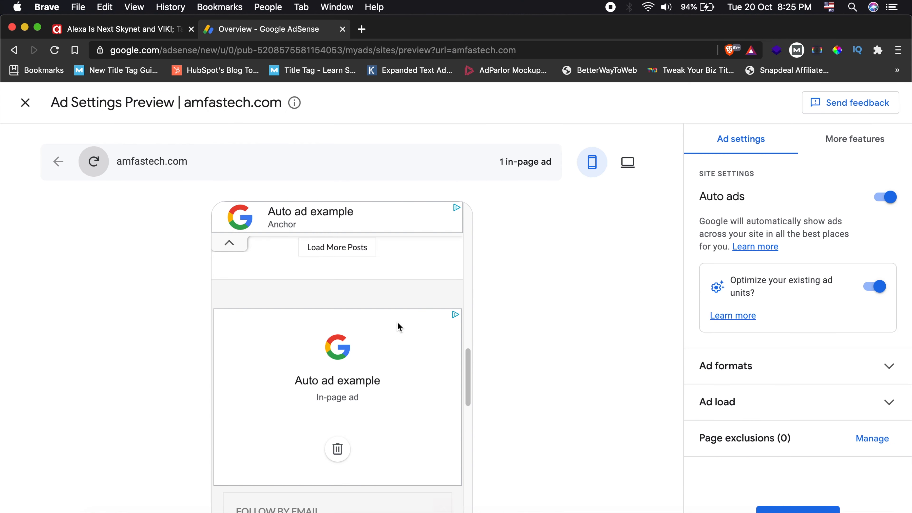
# - Open the article on Google removing 'Remove China Apps' from the mobile preview's post list and close the vignette ad
pyautogui.scroll(10, 397, 321)
pyautogui.scroll(-5, 396, 320)
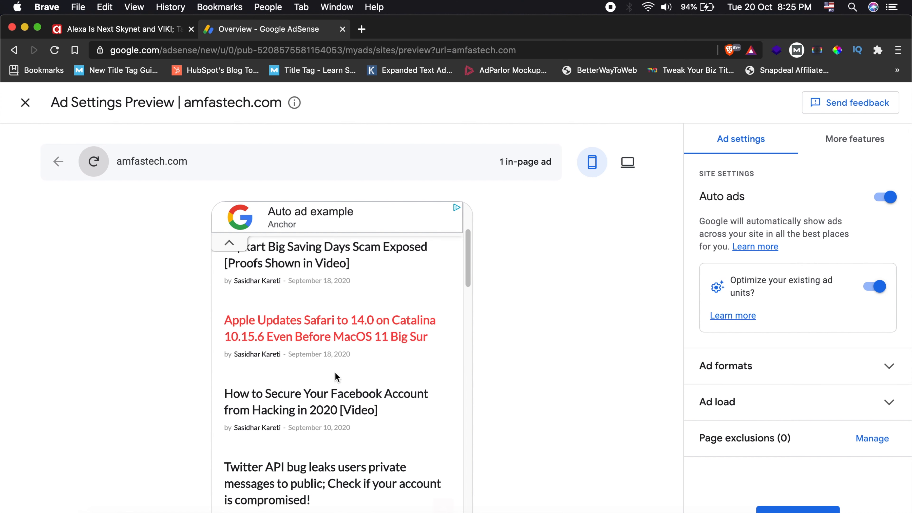
pyautogui.scroll(-7, 331, 383)
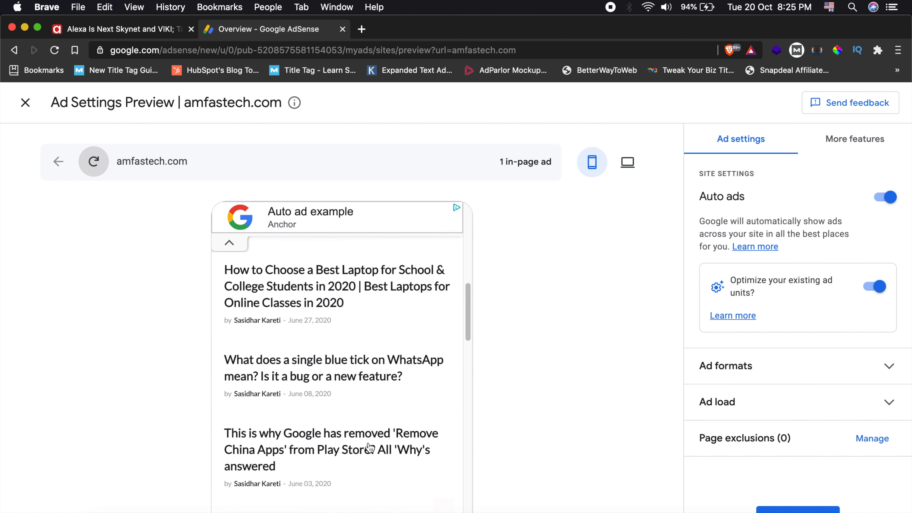
pyautogui.scroll(-2, 369, 447)
pyautogui.click(321, 382)
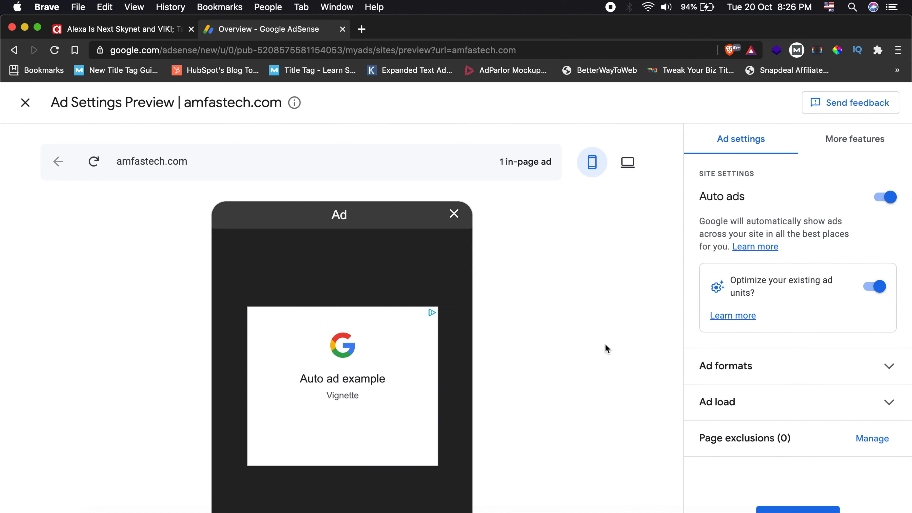
pyautogui.click(453, 216)
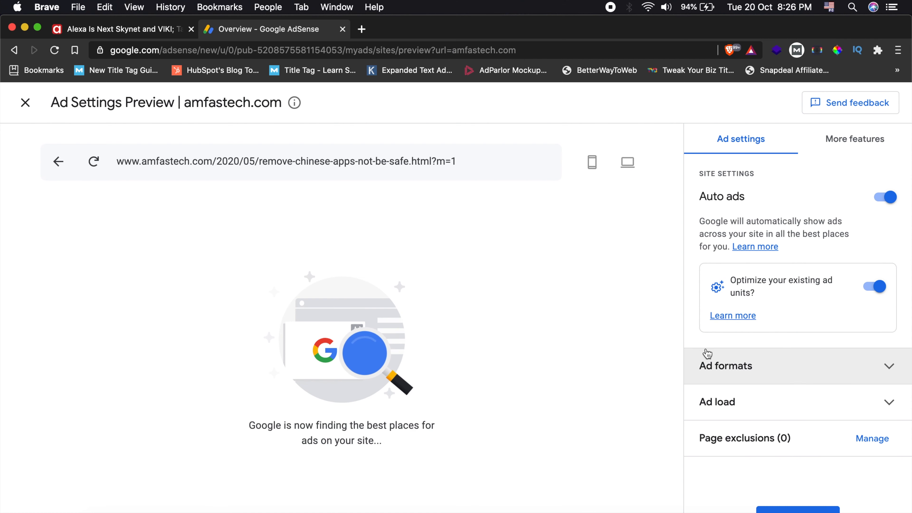
# - Expand the ad formats settings and the list of removed ad areas beneath Matched content
pyautogui.click(892, 372)
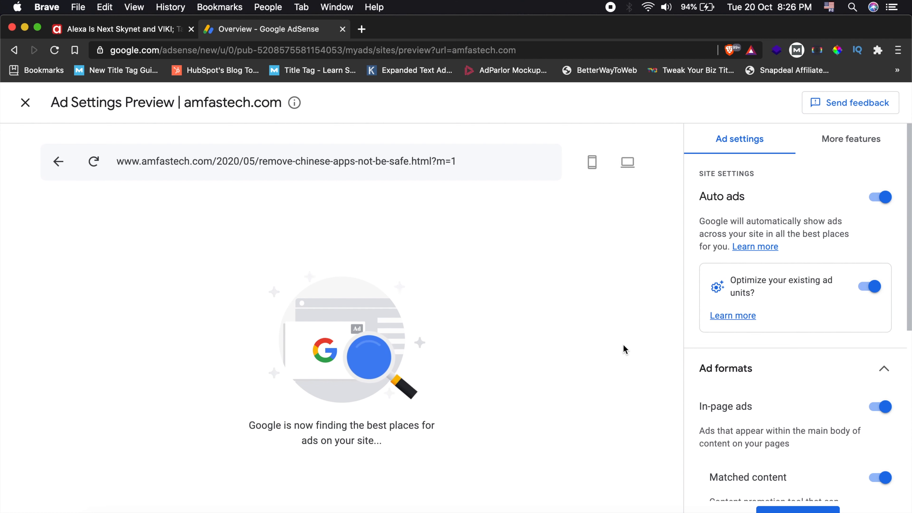
pyautogui.scroll(-2, 784, 354)
pyautogui.scroll(-5, 784, 354)
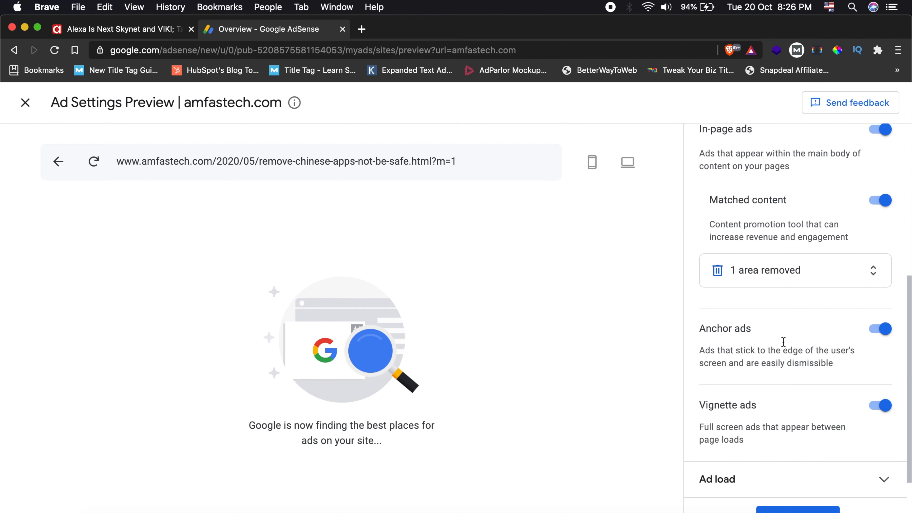
pyautogui.click(783, 271)
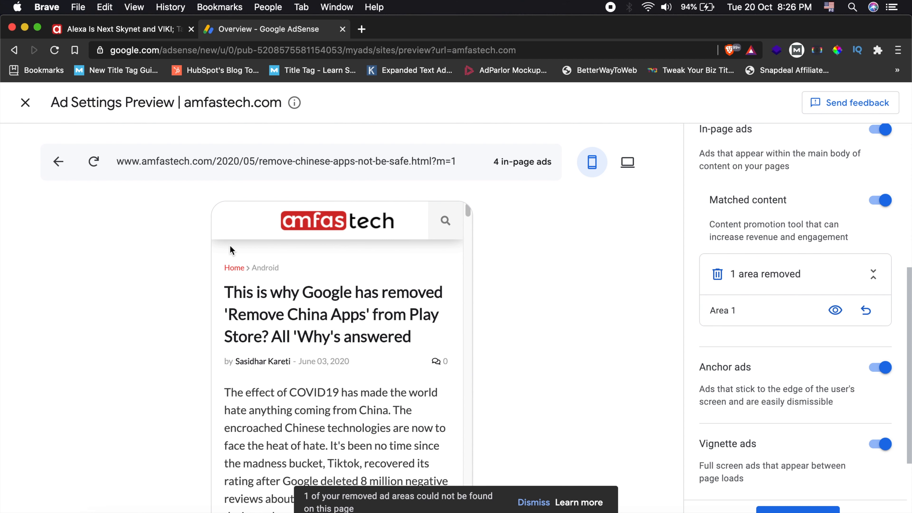
# - Return the preview to the site's homepage, dismissing the removed-areas notice and closing the vignette ad
pyautogui.click(234, 269)
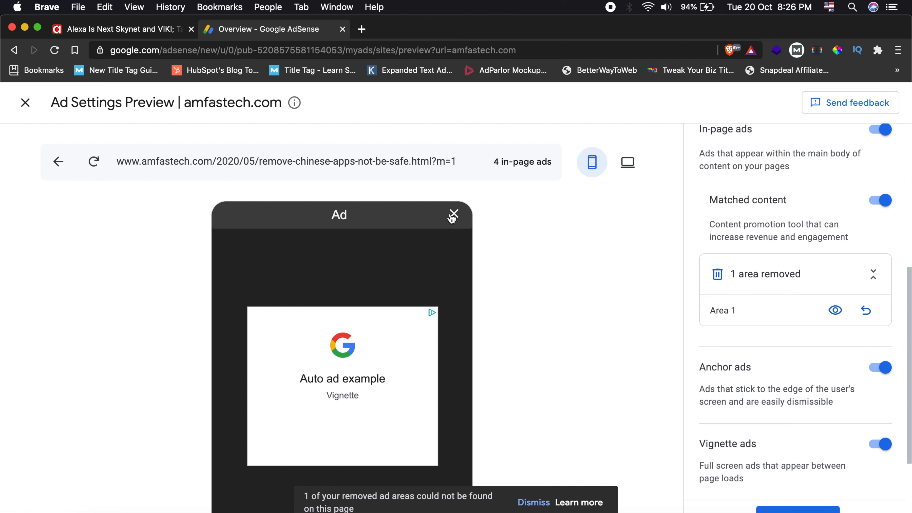
pyautogui.click(542, 507)
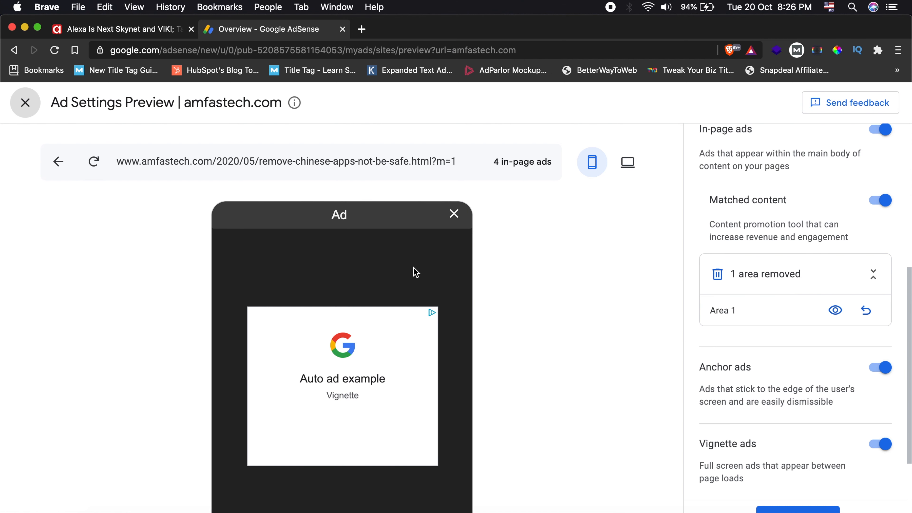
pyautogui.click(454, 215)
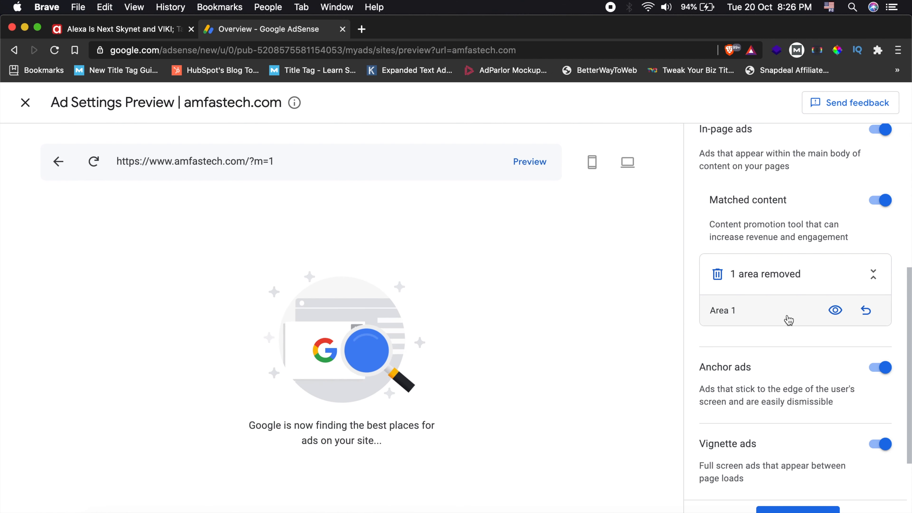
# - Show the removed Area 1 in the mobile homepage preview, examine its position, and hide it again
pyautogui.click(835, 311)
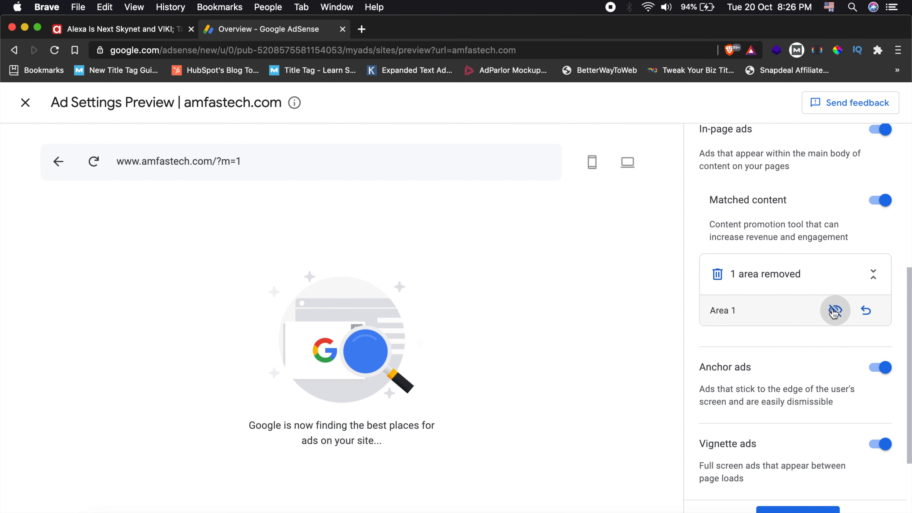
pyautogui.click(833, 312)
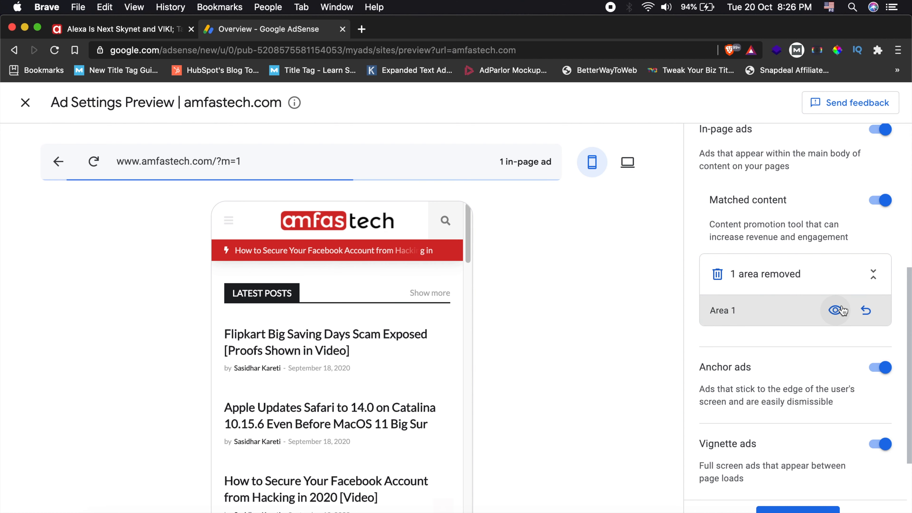
pyautogui.click(835, 311)
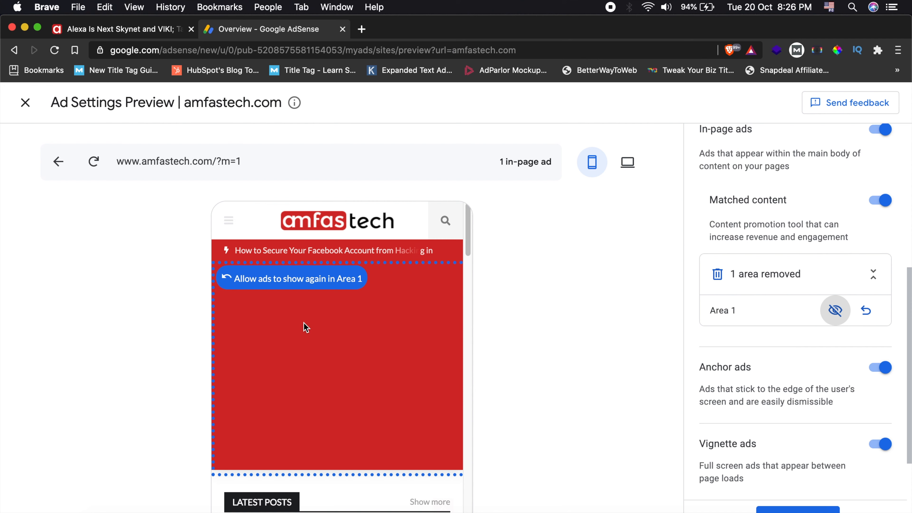
pyautogui.scroll(-10, 316, 332)
pyautogui.scroll(10, 366, 335)
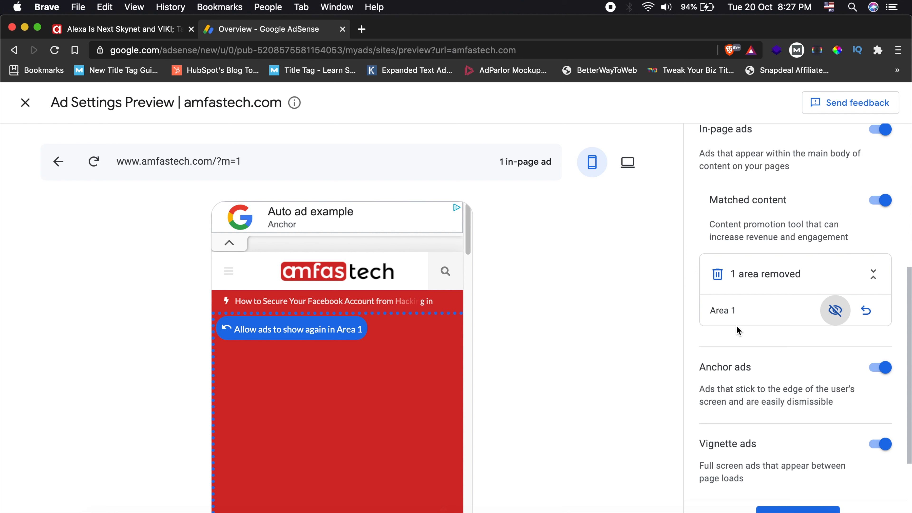
pyautogui.click(835, 310)
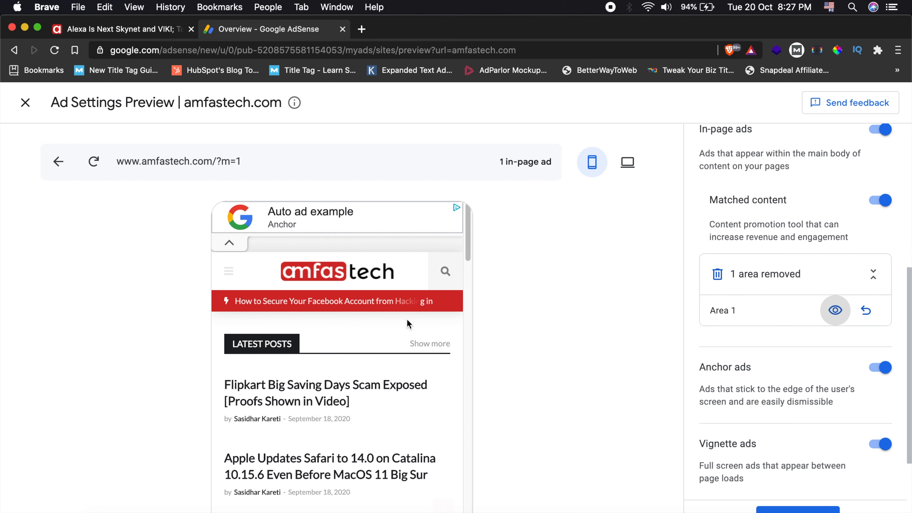
# - Look through the homepage's post list in the mobile preview with the removed area hidden
pyautogui.scroll(-5, 407, 318)
pyautogui.scroll(5, 406, 318)
pyautogui.scroll(-10, 389, 317)
pyautogui.scroll(5, 374, 345)
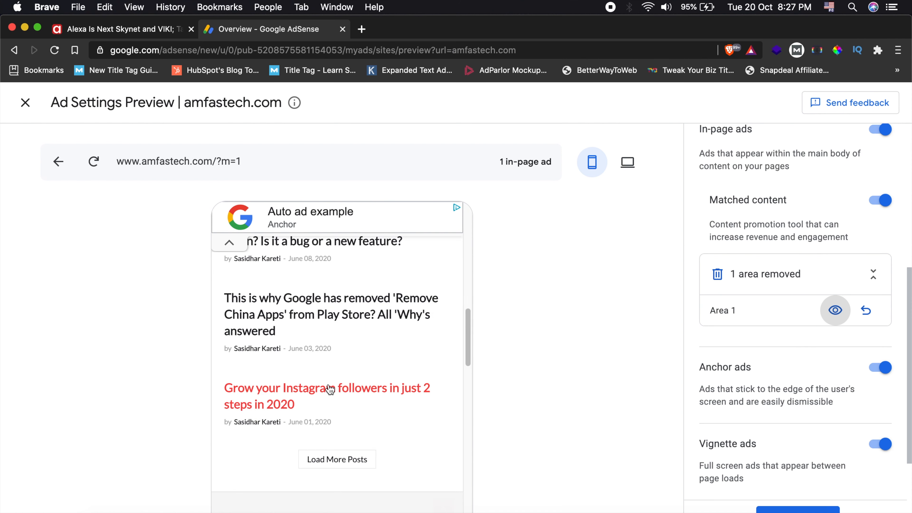
# - Open the post "Grow your Instagram followers in just 2 steps in 2020" in the mobile preview and close its vignette ad
pyautogui.click(329, 389)
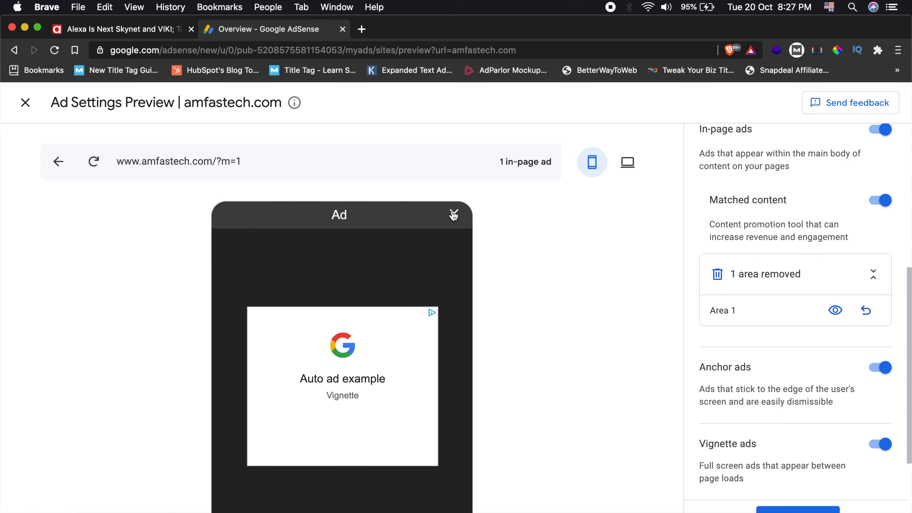
pyautogui.scroll(-1, 815, 370)
pyautogui.scroll(2, 818, 372)
pyautogui.scroll(-3, 815, 370)
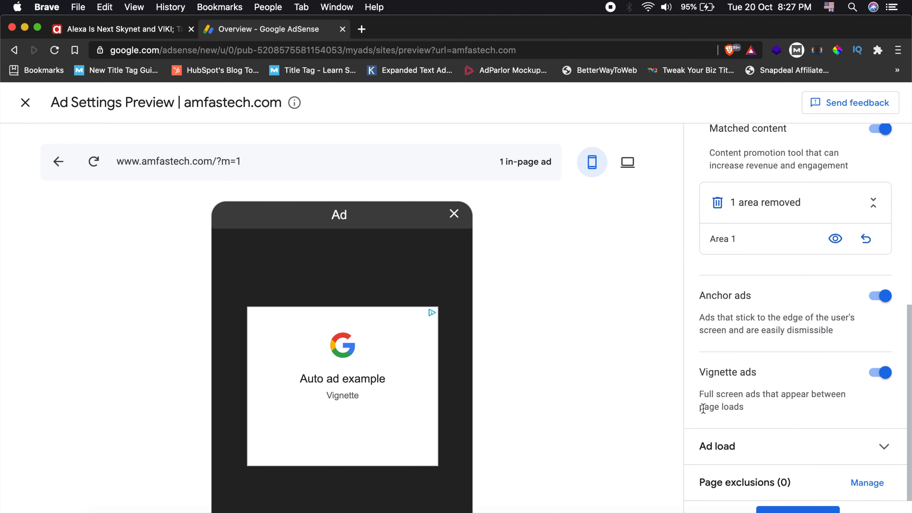
pyautogui.click(455, 213)
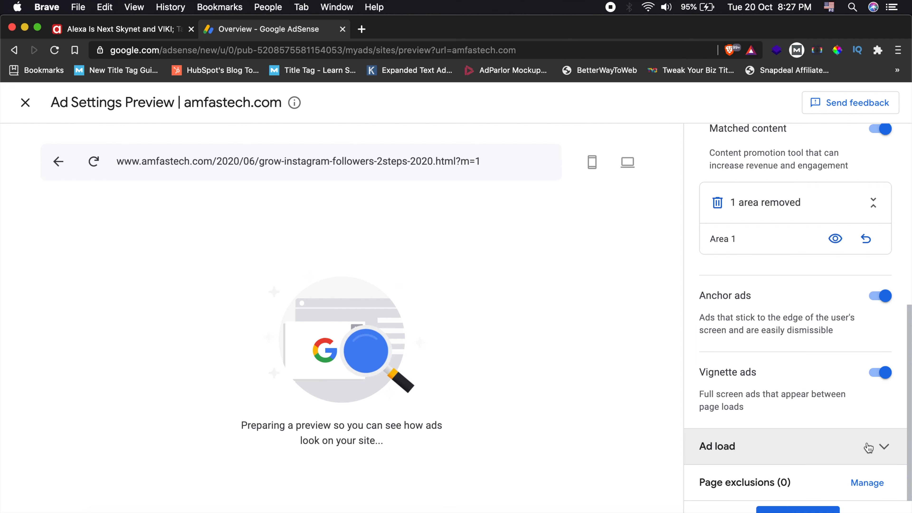
# - Expand the Ad load settings and lower the ad load in stages to about a quarter of the range
pyautogui.click(812, 426)
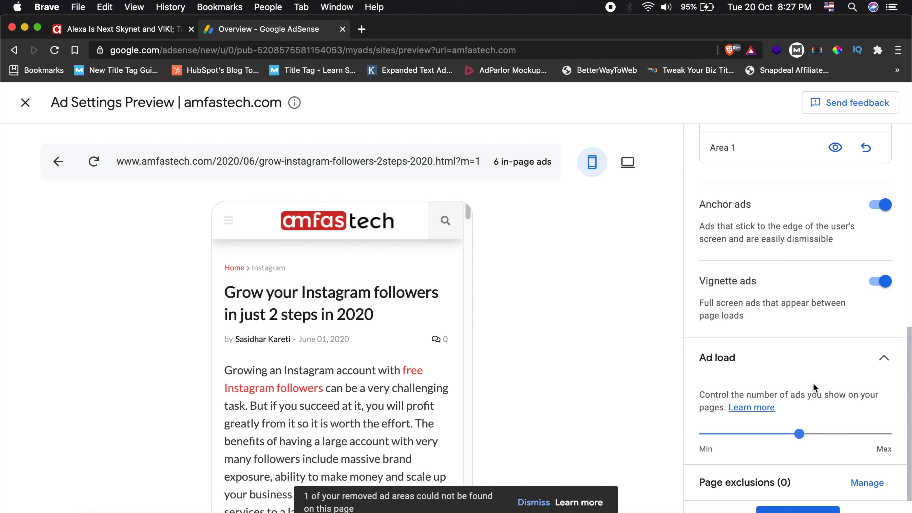
pyautogui.moveTo(799, 434)
pyautogui.mouseDown()
pyautogui.moveTo(770, 436)
pyautogui.moveTo(794, 439)
pyautogui.mouseUp()
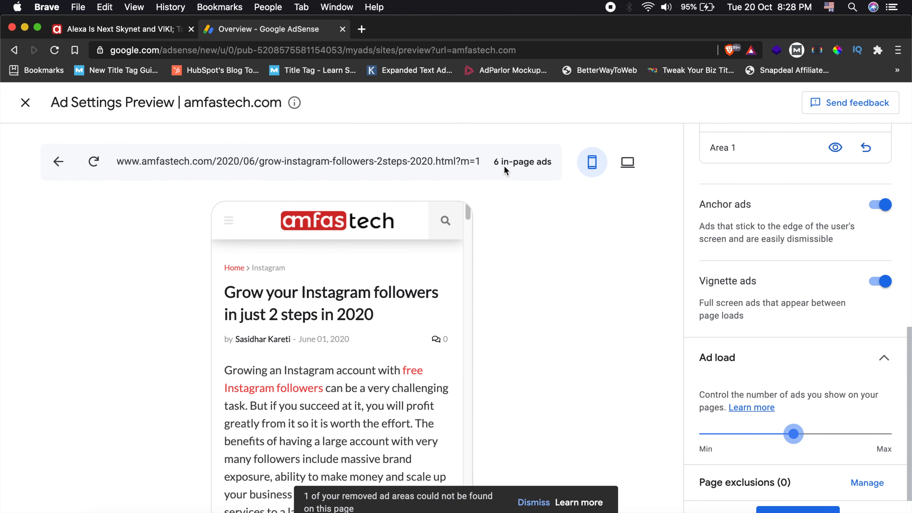
pyautogui.moveTo(795, 434); pyautogui.dragTo(764, 434)
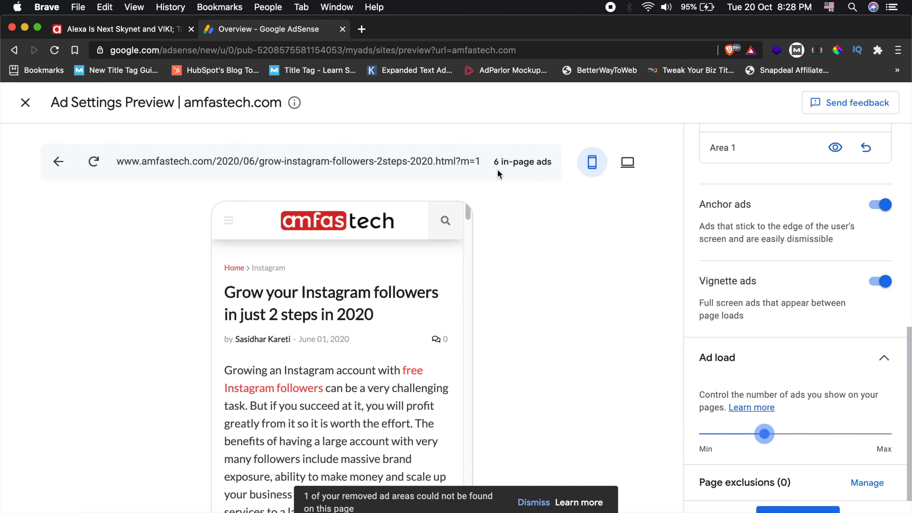
pyautogui.moveTo(752, 439)
pyautogui.mouseDown()
pyautogui.moveTo(737, 436)
pyautogui.moveTo(746, 438)
pyautogui.mouseUp()
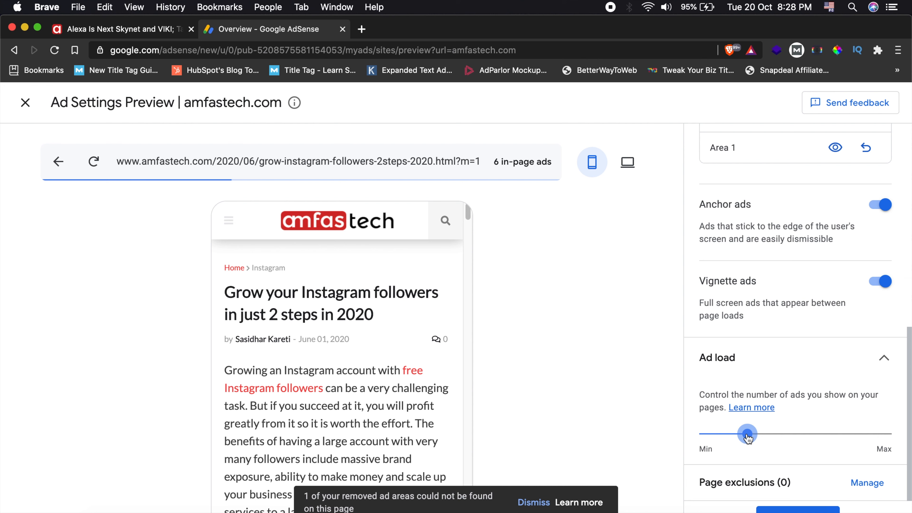
# - Check the post's in-page ad count and raise the ad load to Max
pyautogui.moveTo(495, 162); pyautogui.dragTo(546, 162)
pyautogui.click(550, 162)
pyautogui.moveTo(749, 444); pyautogui.dragTo(908, 437)
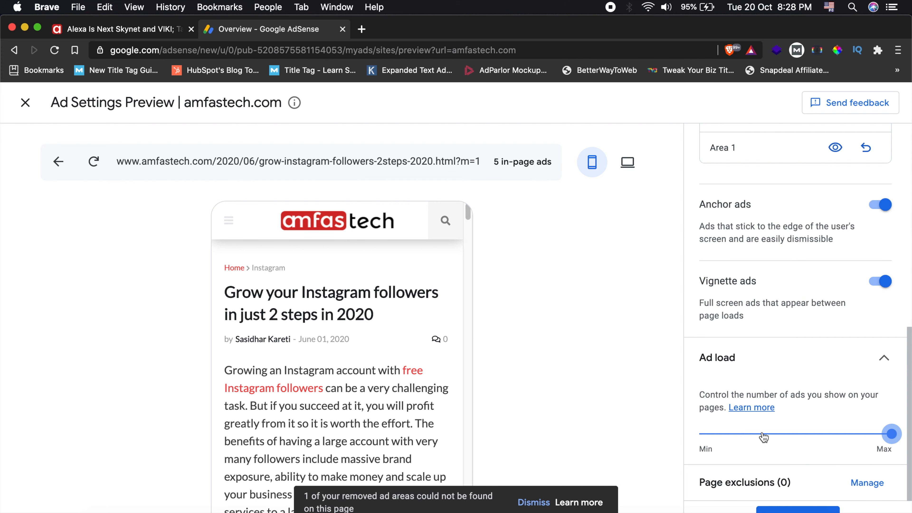
# - Lower the ad load in stages from Max to about an eighth of the range, comparing the in-page ad counts
pyautogui.click(753, 435)
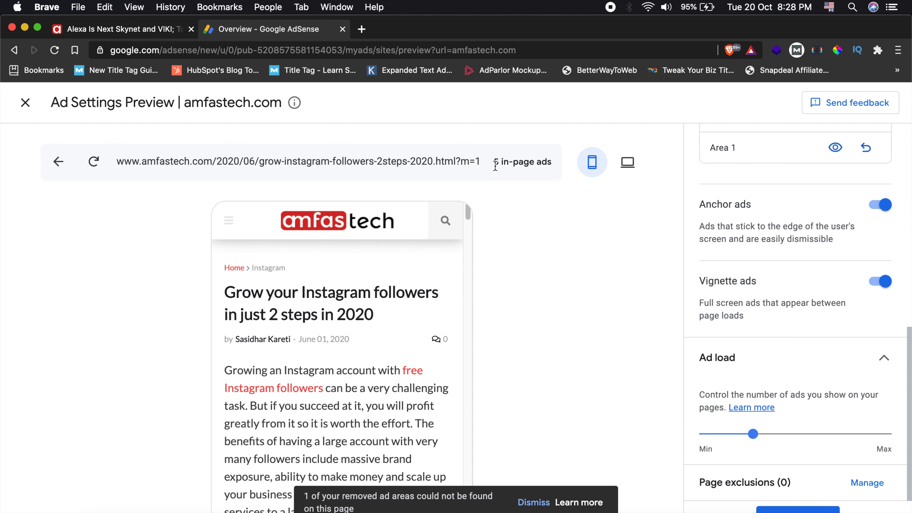
pyautogui.moveTo(754, 435); pyautogui.dragTo(722, 434)
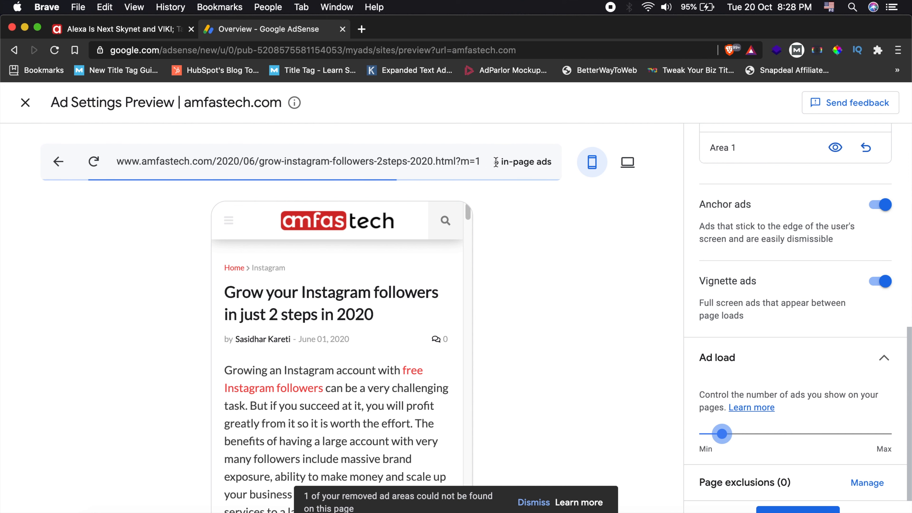
pyautogui.moveTo(711, 438); pyautogui.dragTo(742, 433)
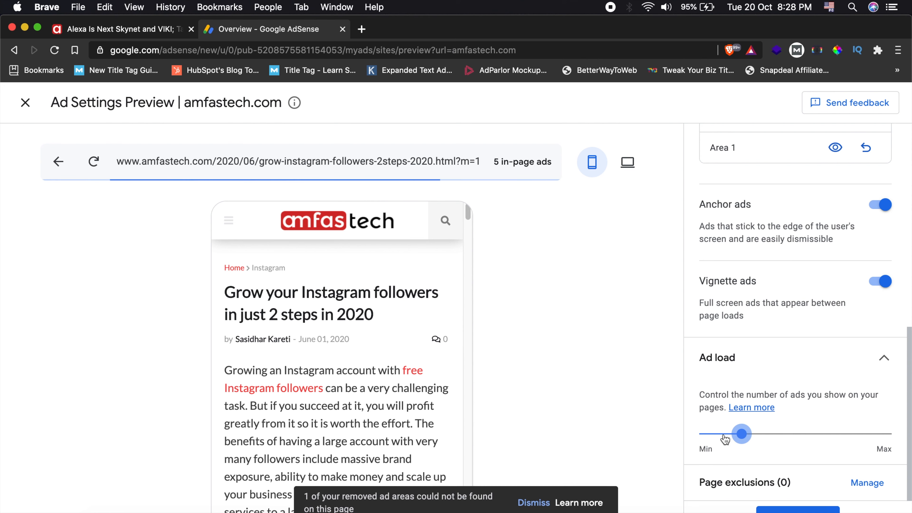
pyautogui.moveTo(740, 434); pyautogui.dragTo(726, 438)
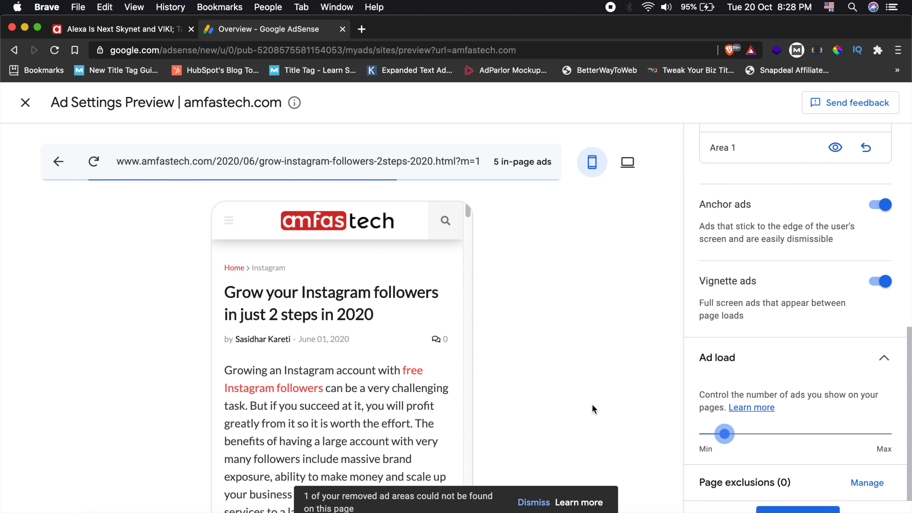
# - Try to dismiss the removed-areas notice and examine ad placement through the whole Instagram post in the mobile preview
pyautogui.click(534, 503)
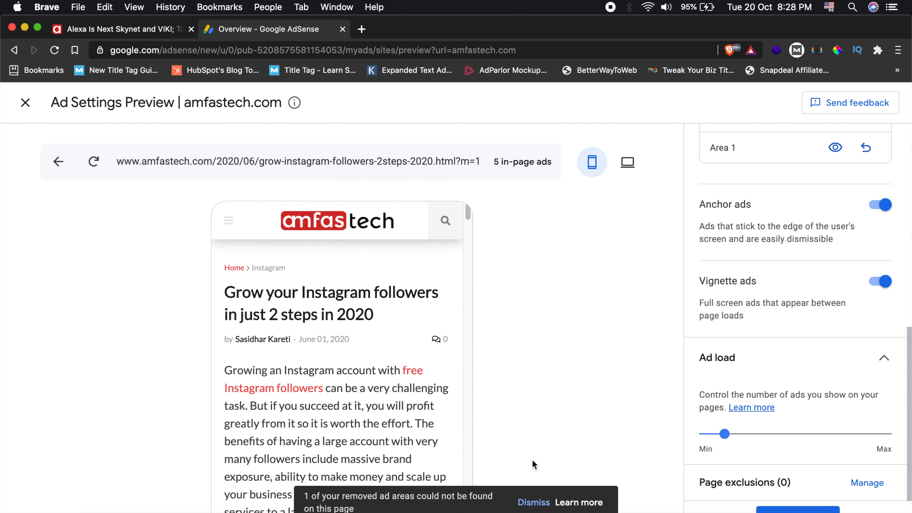
pyautogui.scroll(-10, 374, 393)
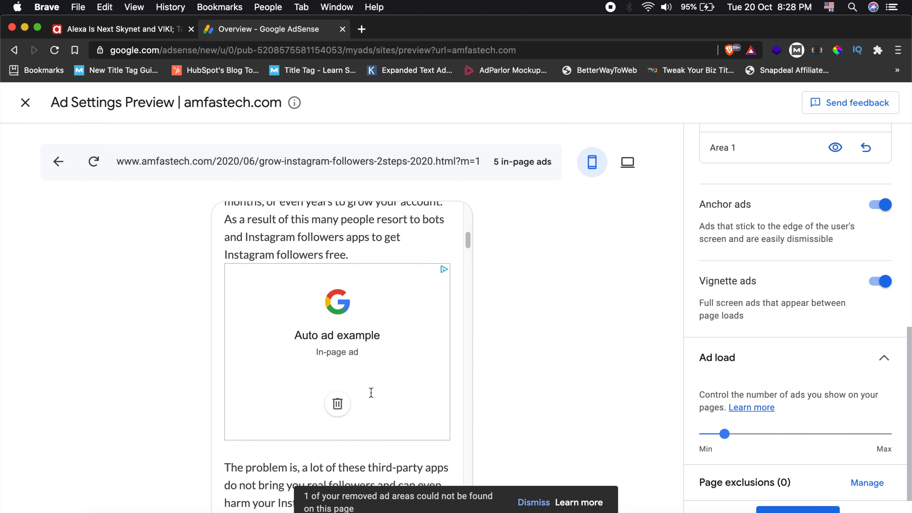
pyautogui.scroll(-2, 371, 392)
pyautogui.scroll(-20, 365, 291)
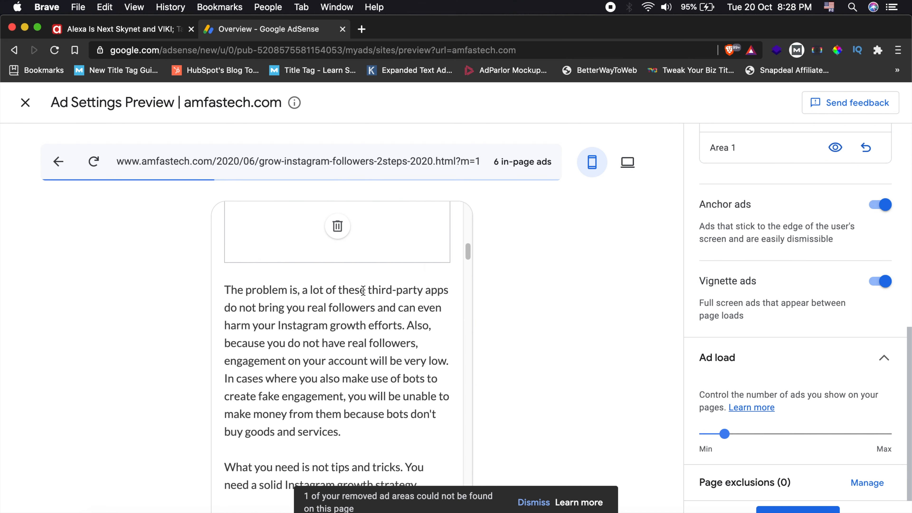
pyautogui.scroll(-10, 362, 290)
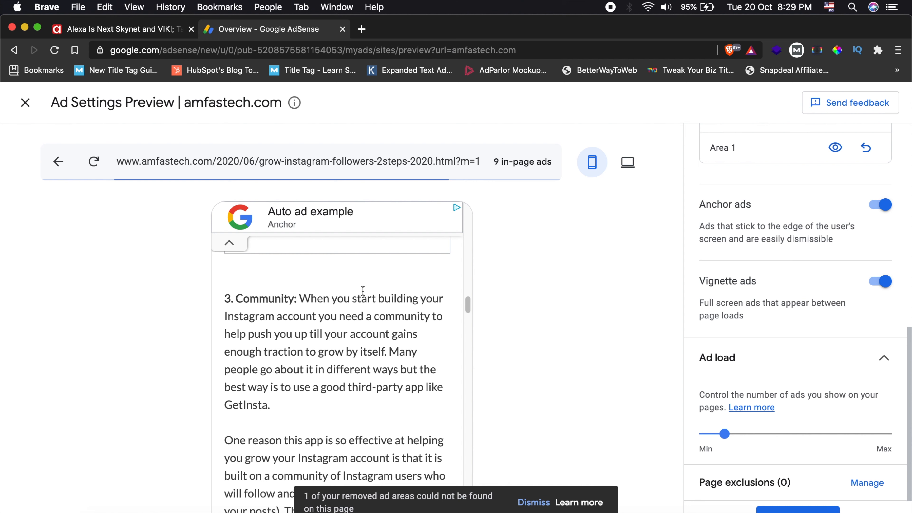
pyautogui.scroll(-15, 362, 290)
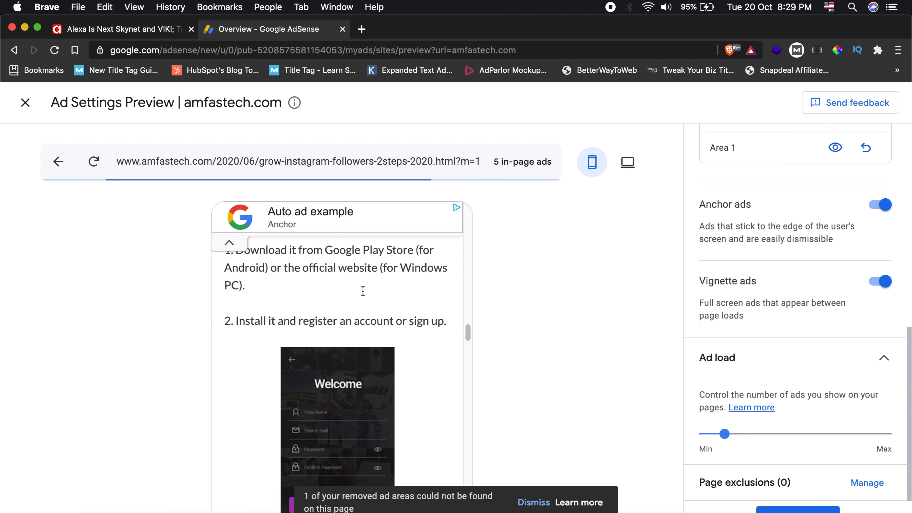
pyautogui.scroll(-15, 362, 290)
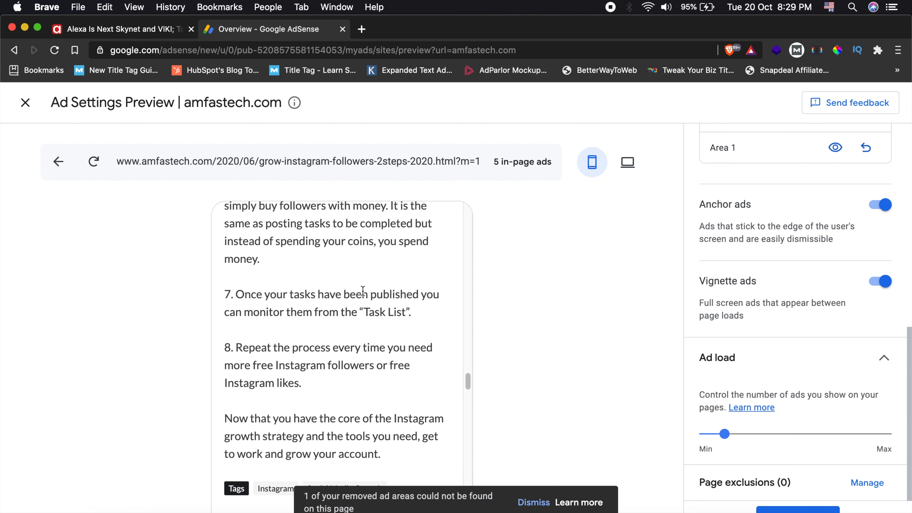
pyautogui.scroll(-10, 363, 290)
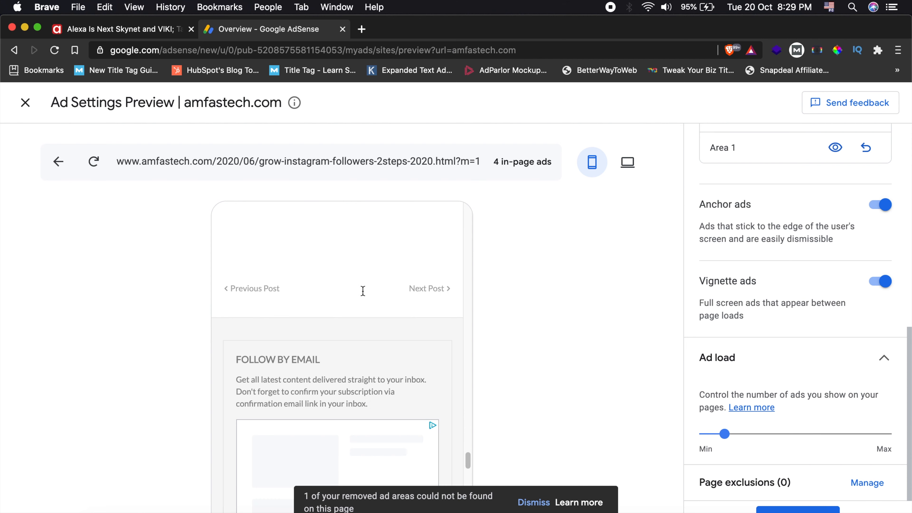
pyautogui.scroll(-10, 362, 290)
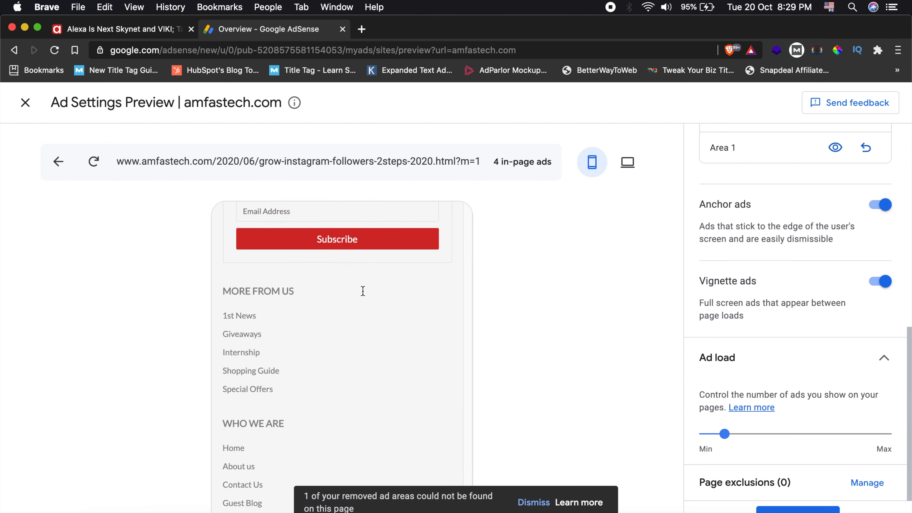
# - Lower the ad load to just above Min and examine the ads near the end of the post
pyautogui.moveTo(725, 434); pyautogui.dragTo(715, 435)
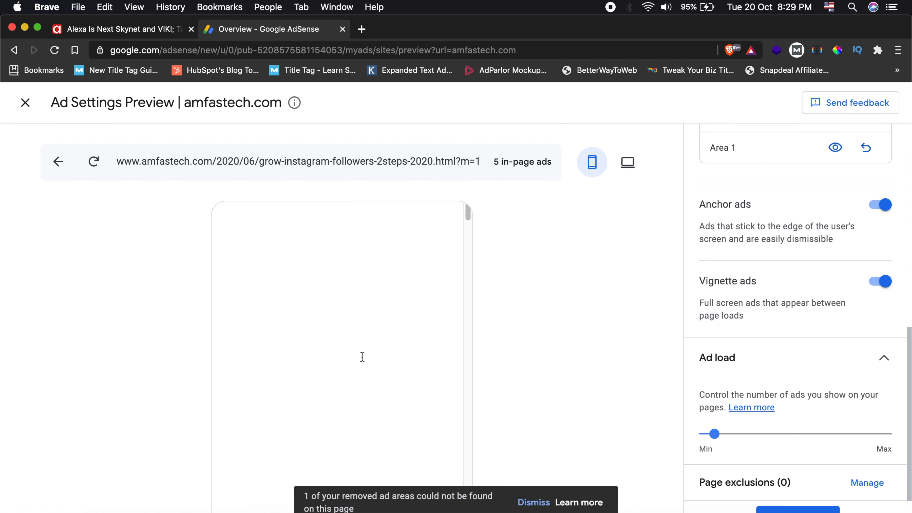
pyautogui.scroll(-20, 362, 356)
pyautogui.scroll(-10, 362, 357)
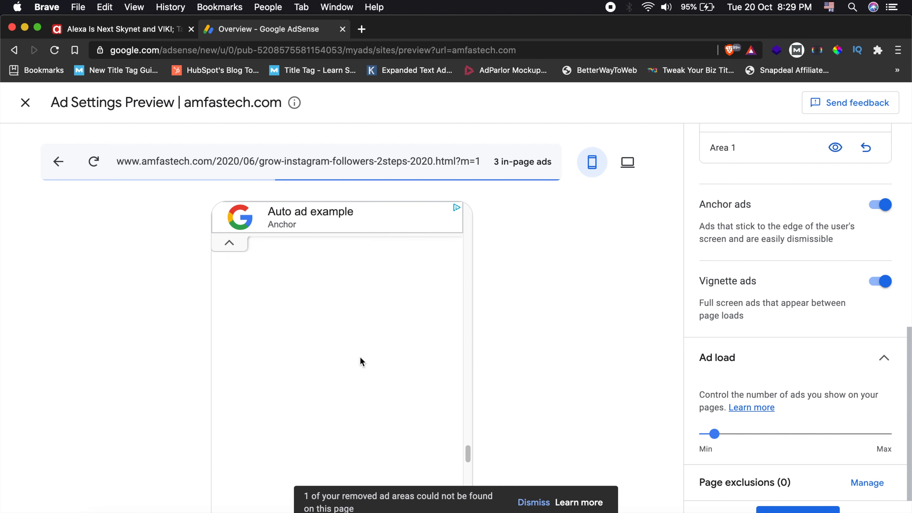
pyautogui.scroll(-5, 360, 356)
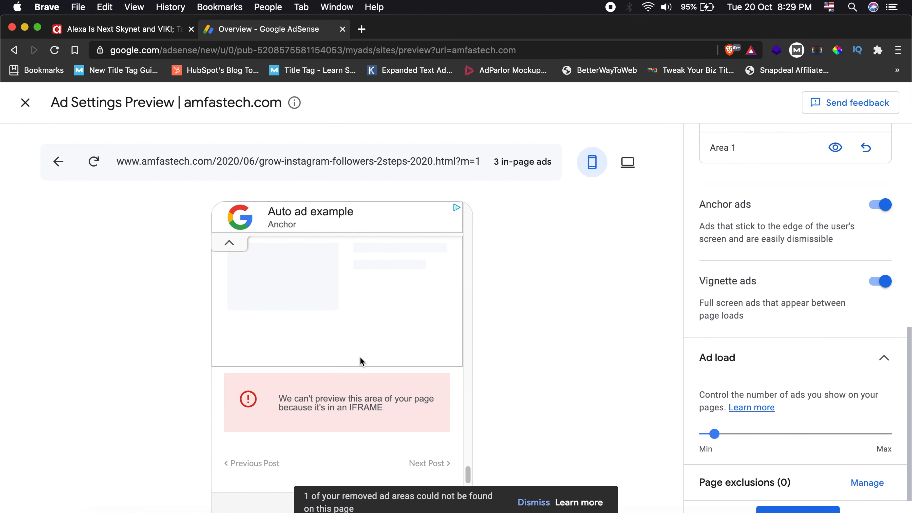
pyautogui.scroll(7, 359, 356)
pyautogui.scroll(1, 360, 357)
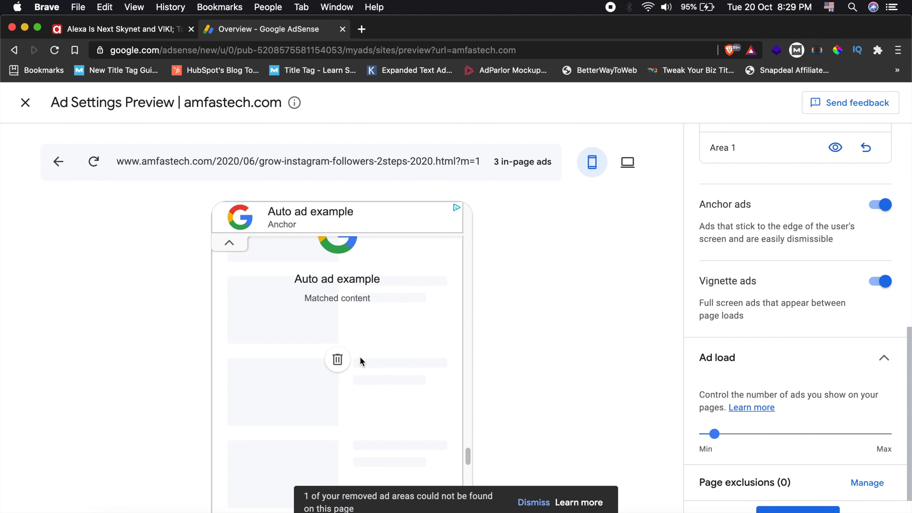
pyautogui.scroll(4, 360, 356)
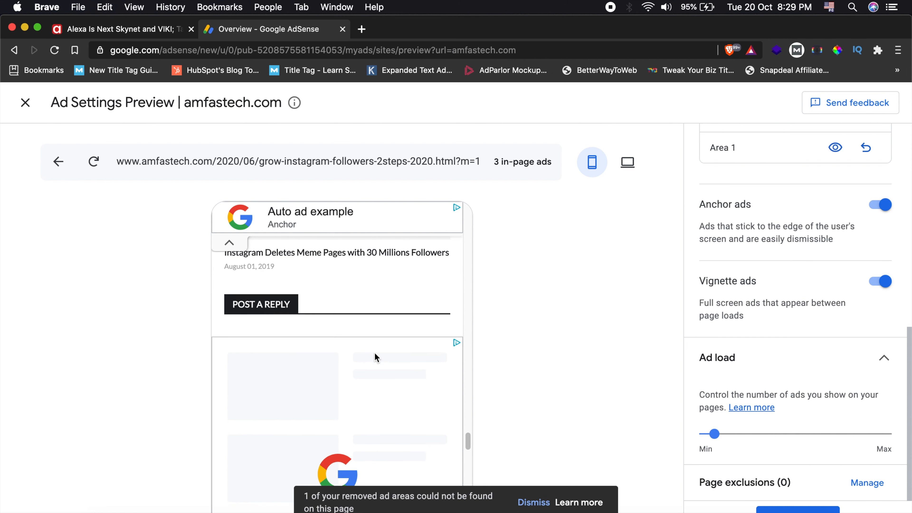
pyautogui.scroll(-3, 375, 356)
pyautogui.scroll(2, 765, 268)
# - Turn off Matched content ads and check the end of the post in the mobile preview
pyautogui.scroll(3, 784, 375)
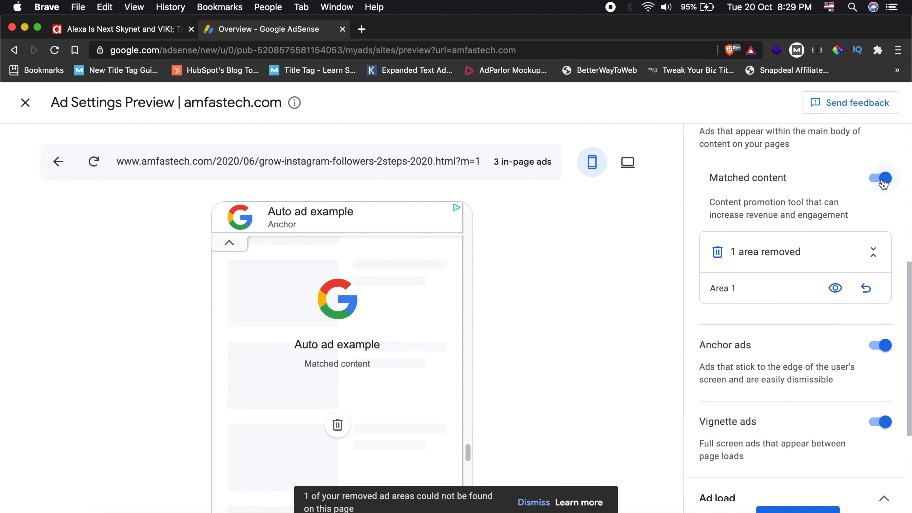
pyautogui.click(882, 180)
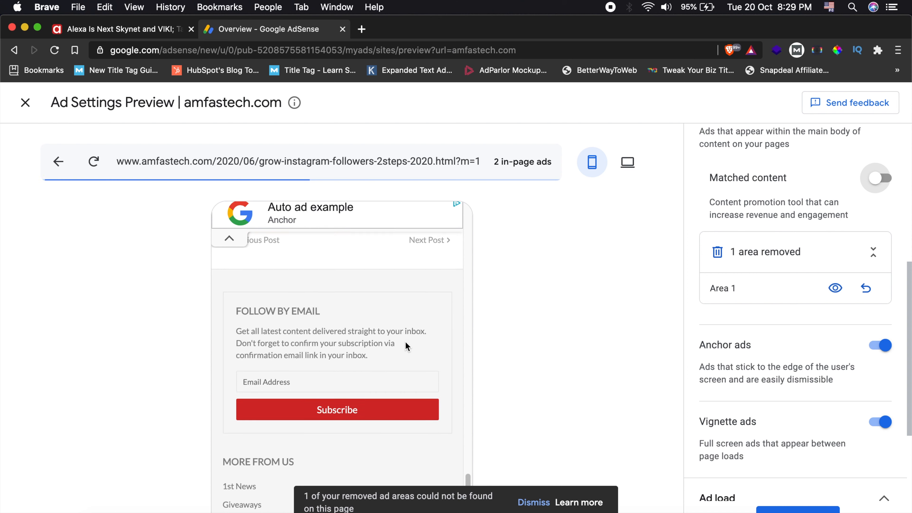
pyautogui.scroll(4, 389, 351)
pyautogui.scroll(10, 387, 348)
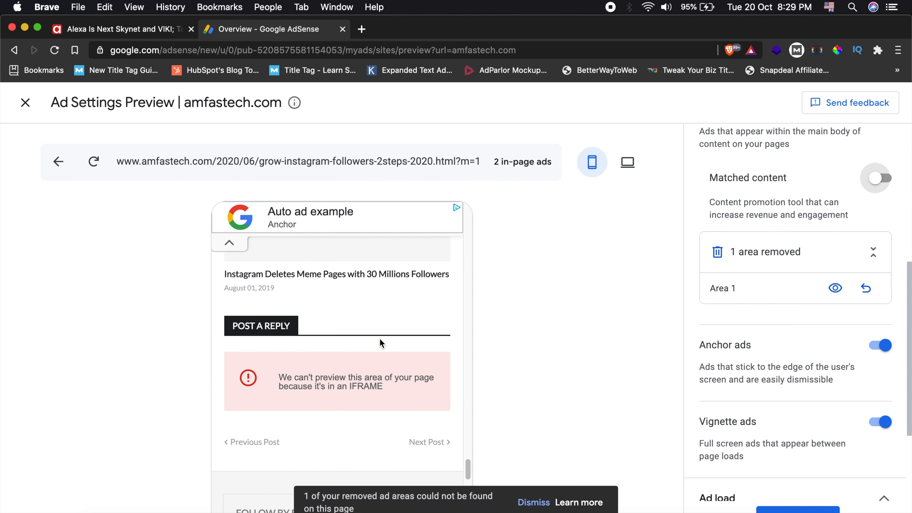
pyautogui.scroll(5, 383, 341)
pyautogui.scroll(6, 767, 277)
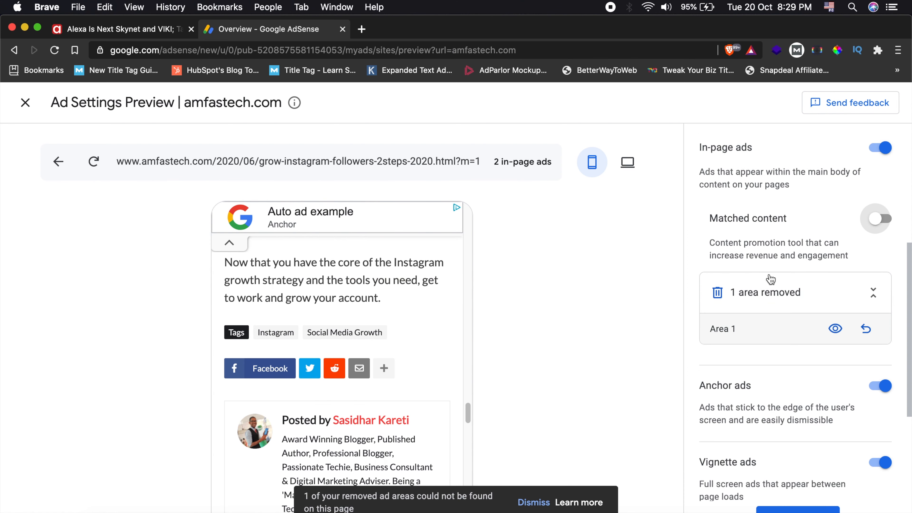
# - Turn Anchor ads off and back on to compare the effect in the mobile preview
pyautogui.scroll(-4, 767, 277)
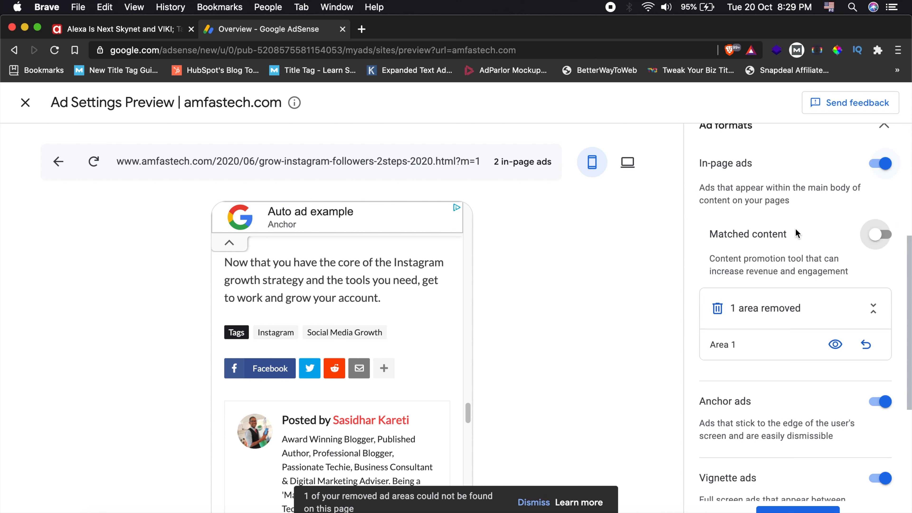
pyautogui.scroll(-3, 796, 233)
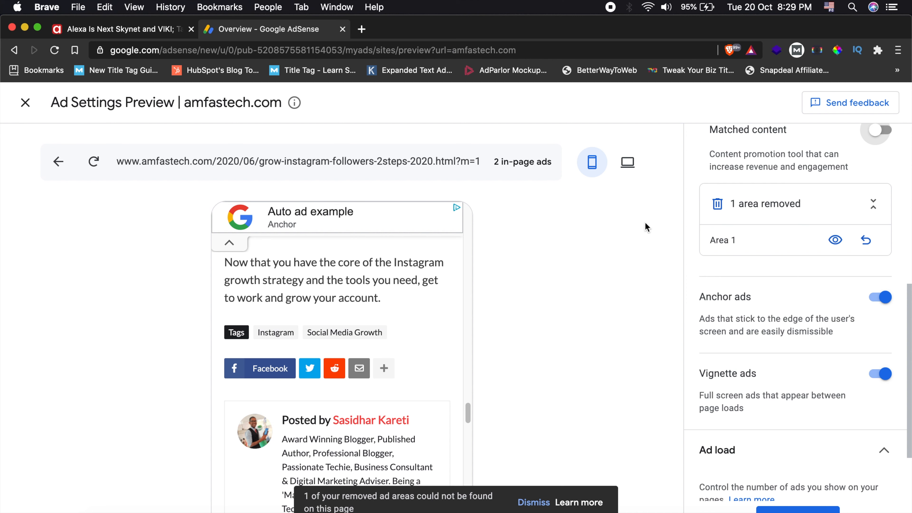
pyautogui.click(885, 304)
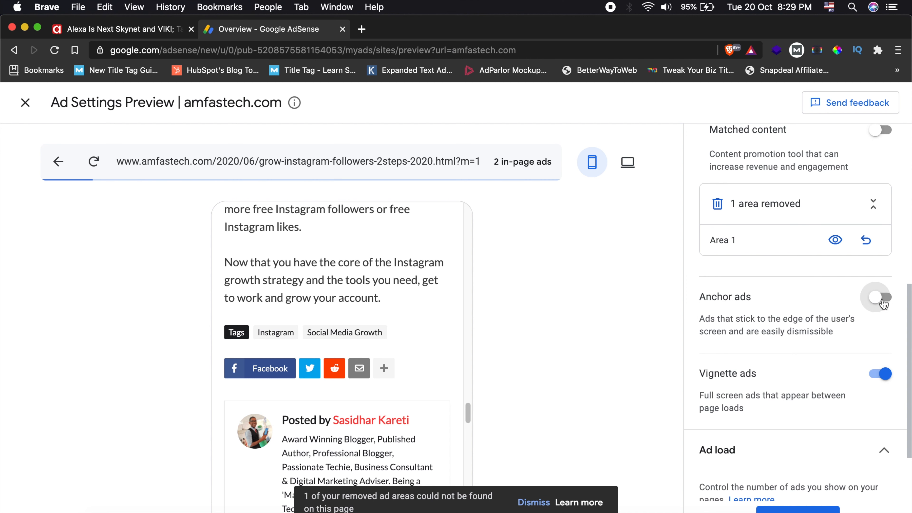
pyautogui.click(884, 304)
# - Turn off Vignette ads and raise the ad load slightly to roughly one sixth of the range
pyautogui.scroll(-3, 768, 328)
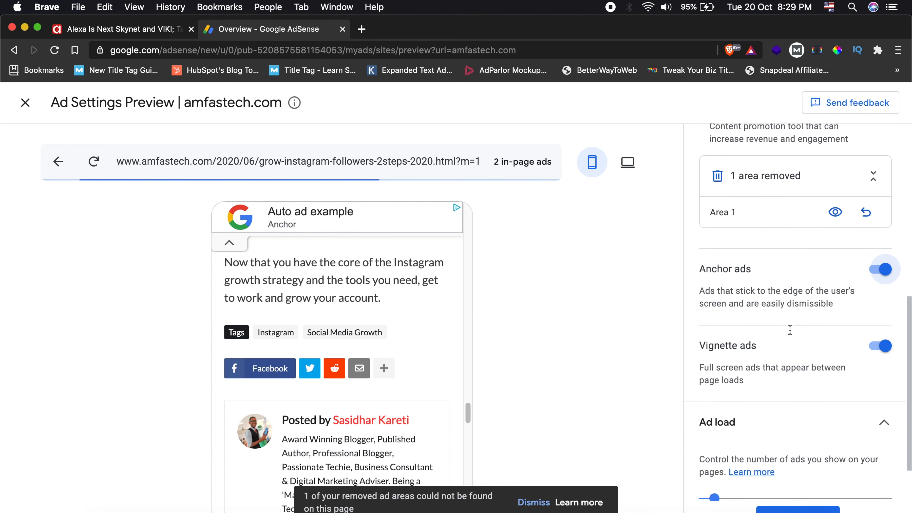
pyautogui.click(880, 282)
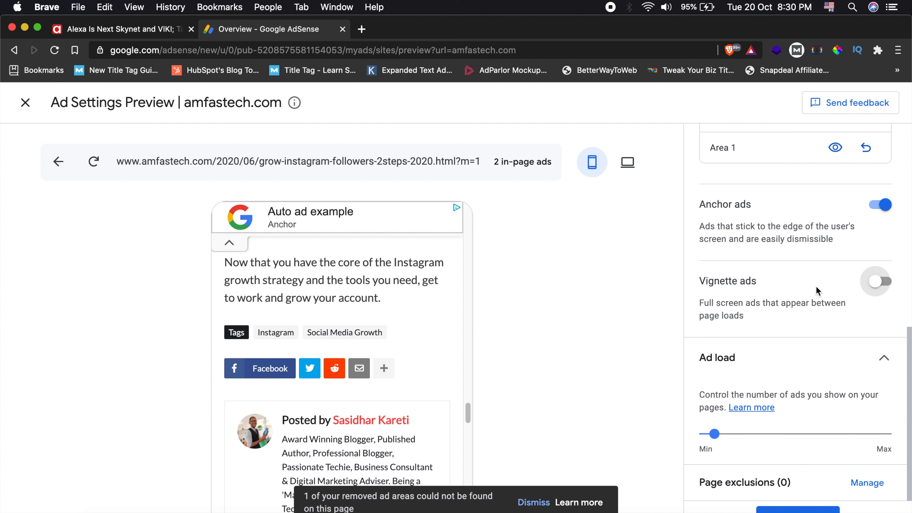
pyautogui.moveTo(717, 437); pyautogui.dragTo(738, 437)
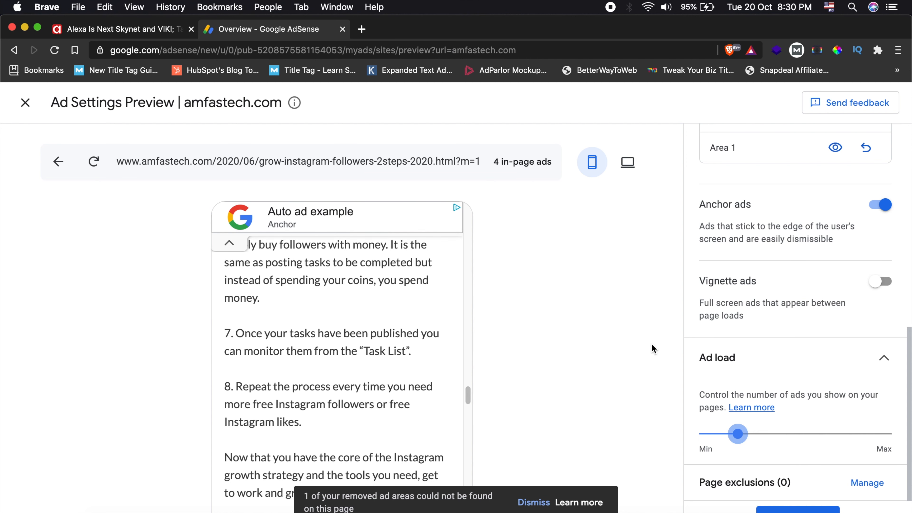
pyautogui.moveTo(736, 440); pyautogui.dragTo(730, 441)
pyautogui.scroll(10, 802, 421)
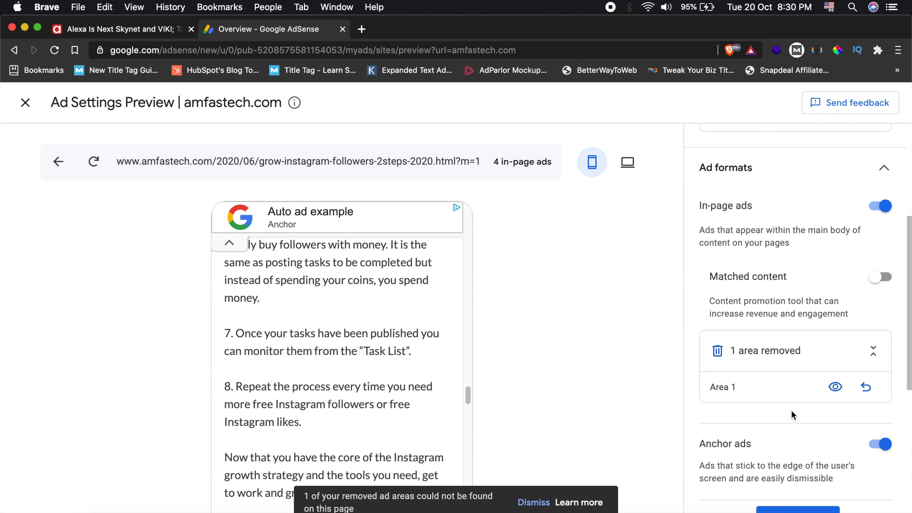
# - Switch the ad preview to the desktop layout and examine the in-page ads throughout the Instagram followers post
pyautogui.click(618, 167)
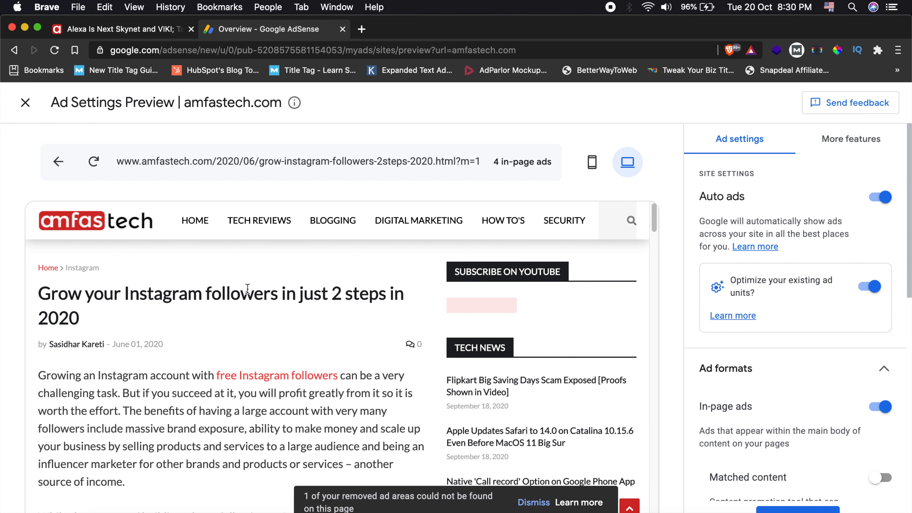
pyautogui.scroll(-8, 241, 288)
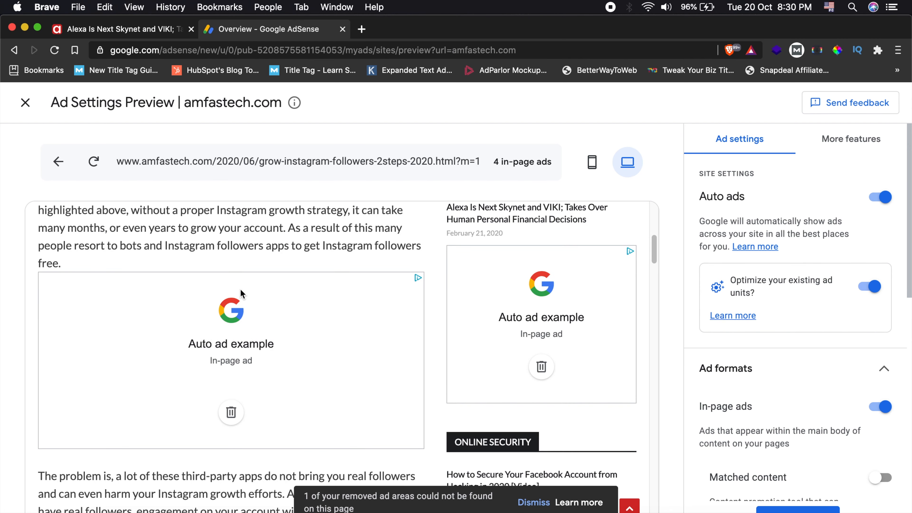
pyautogui.scroll(-14, 492, 312)
pyautogui.scroll(-20, 364, 332)
pyautogui.scroll(-20, 361, 329)
pyautogui.scroll(20, 362, 330)
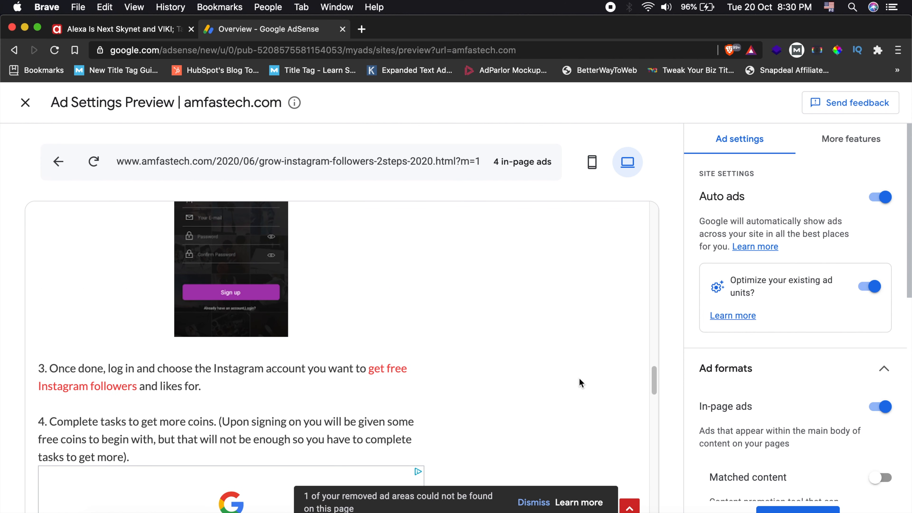
# - Lower the ad load slightly to roughly one eighth of the range
pyautogui.moveTo(910, 244); pyautogui.dragTo(908, 348)
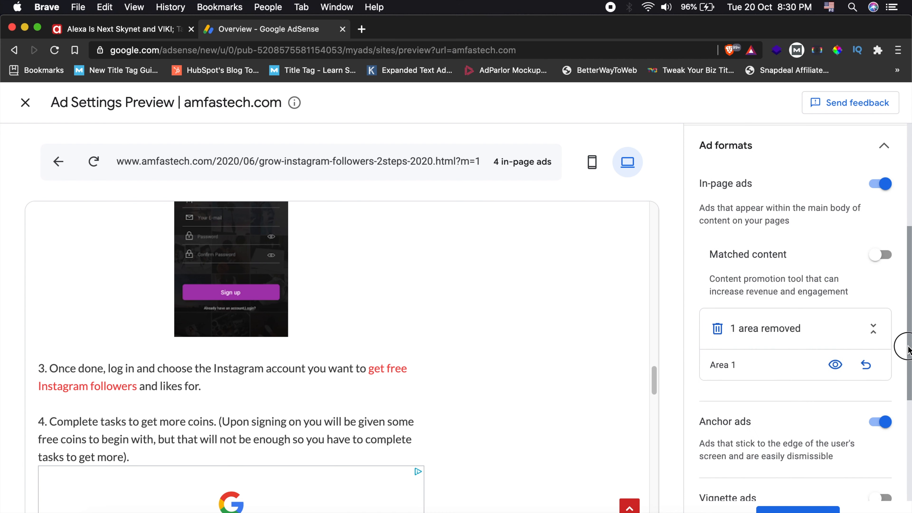
pyautogui.scroll(-6, 759, 419)
pyautogui.moveTo(730, 435); pyautogui.dragTo(724, 436)
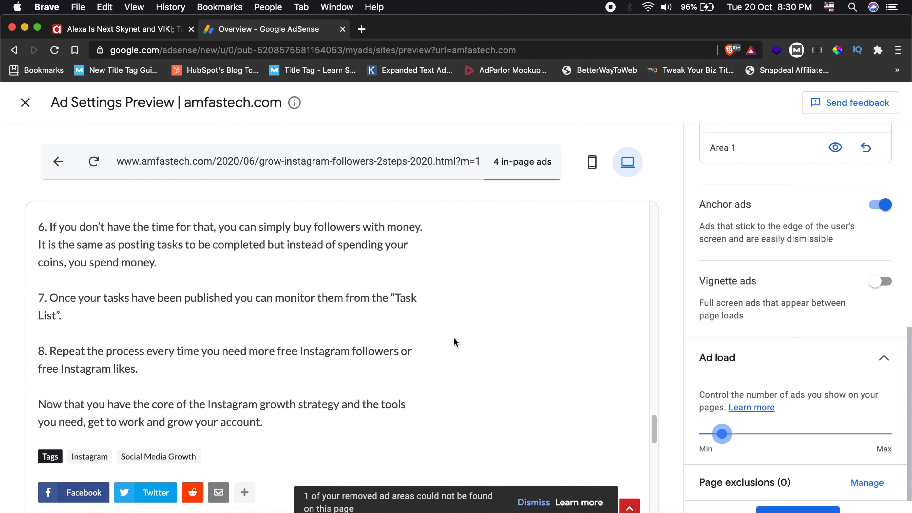
# - Open the site's home page in the desktop preview and dismiss the notice about removed ad areas
pyautogui.scroll(15, 453, 342)
pyautogui.scroll(15, 461, 334)
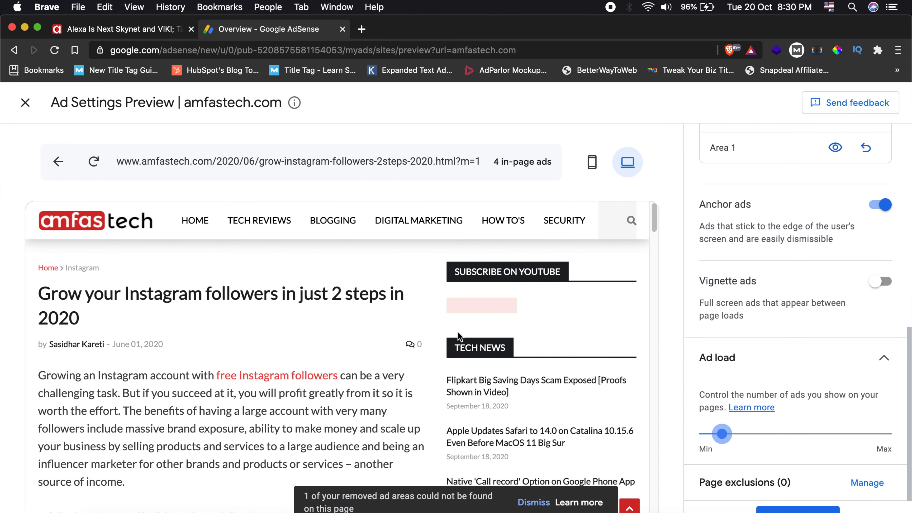
pyautogui.click(194, 216)
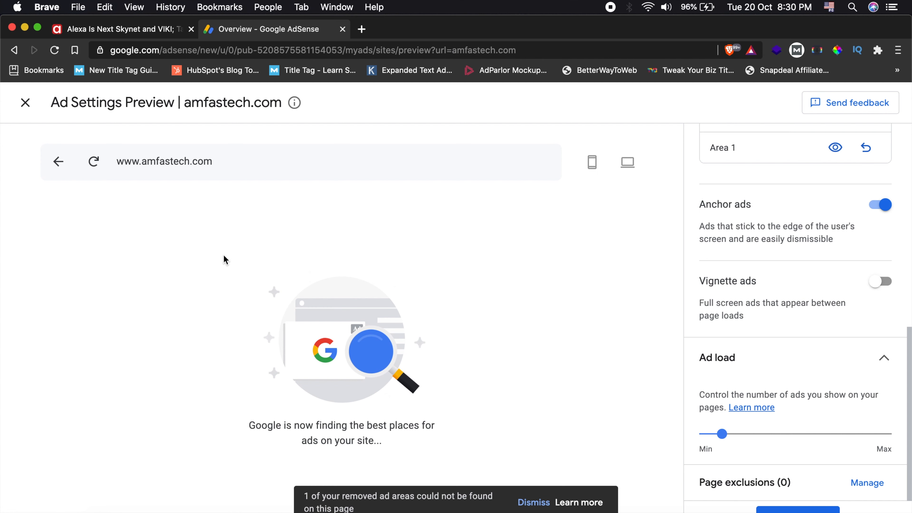
pyautogui.click(534, 503)
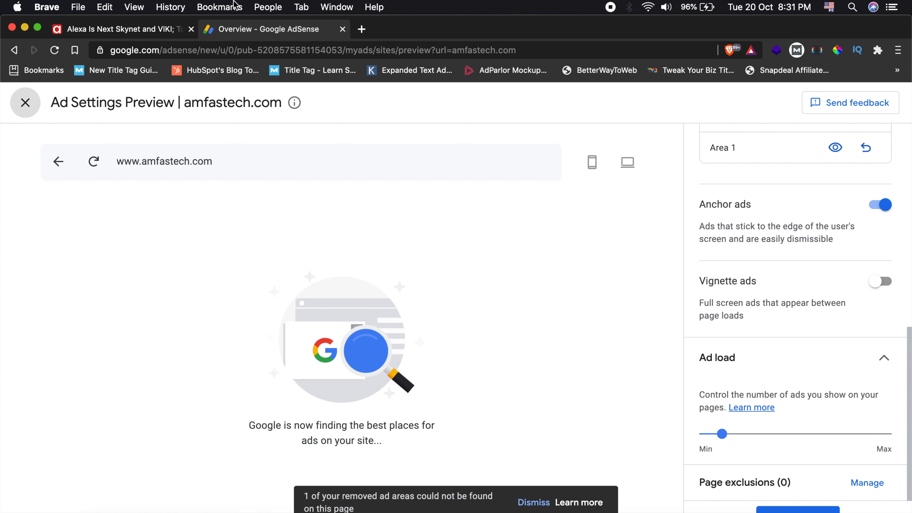
# - Switch to the live amfastech.com site, open its home page and check it for ads down to the footer
pyautogui.click(123, 30)
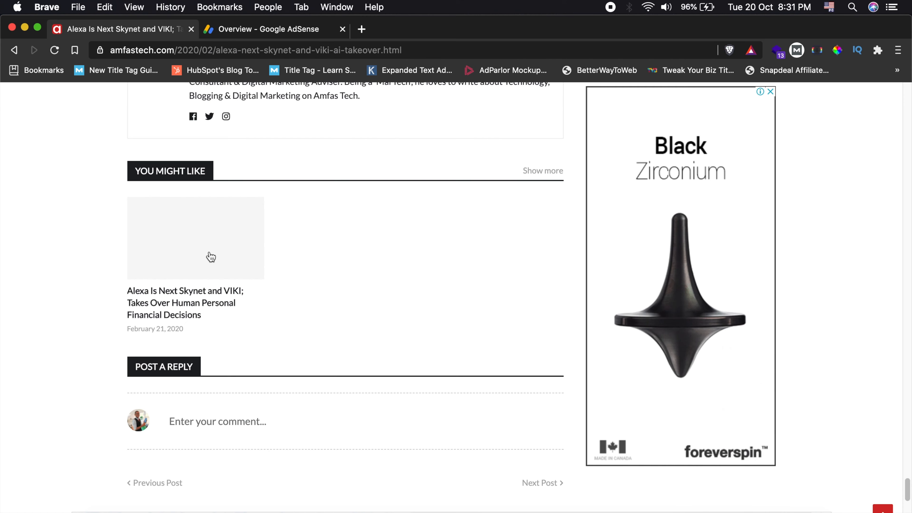
pyautogui.scroll(-5, 183, 265)
pyautogui.scroll(15, 177, 267)
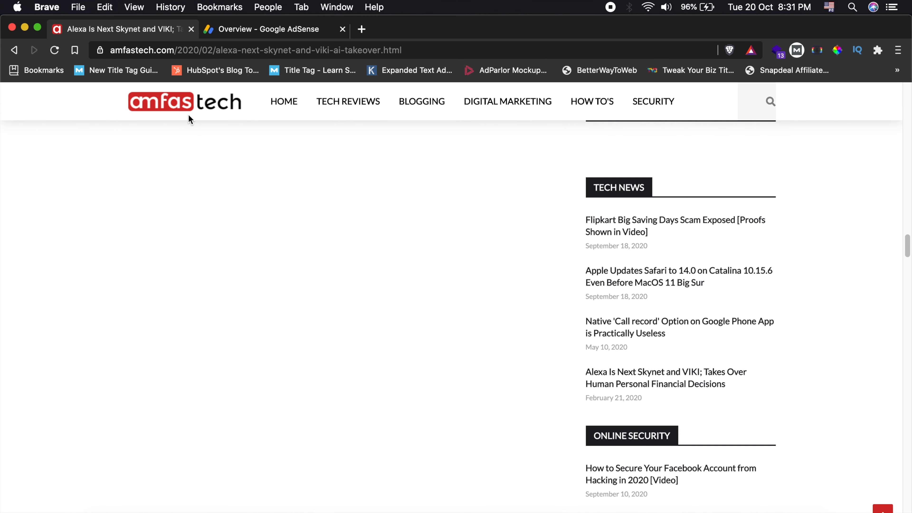
pyautogui.click(212, 108)
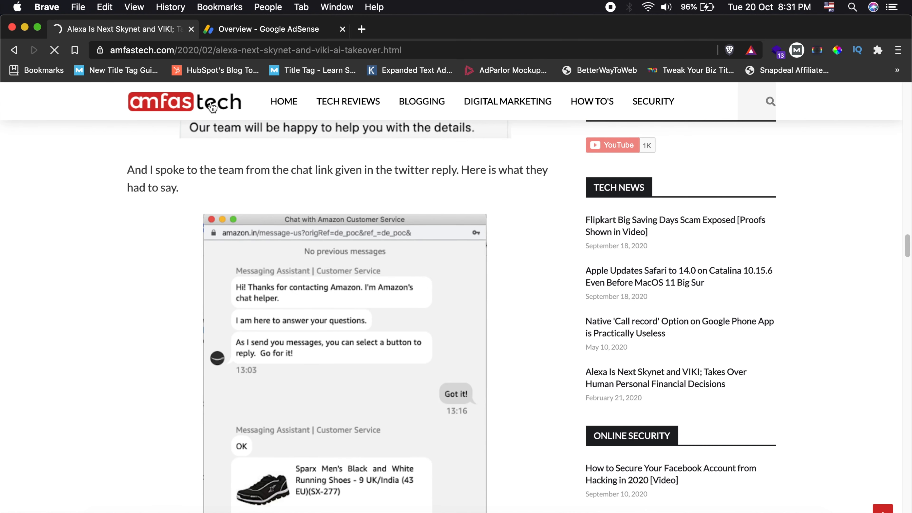
pyautogui.scroll(-10, 134, 286)
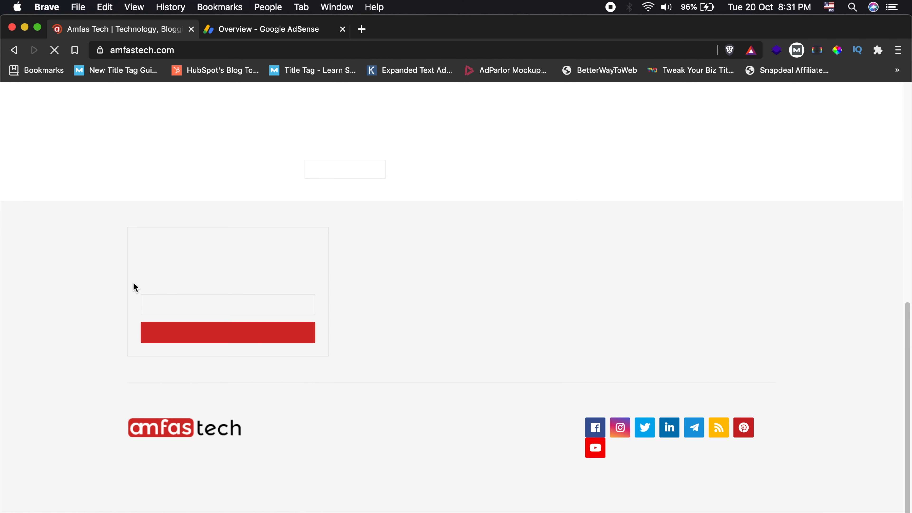
pyautogui.scroll(5, 115, 278)
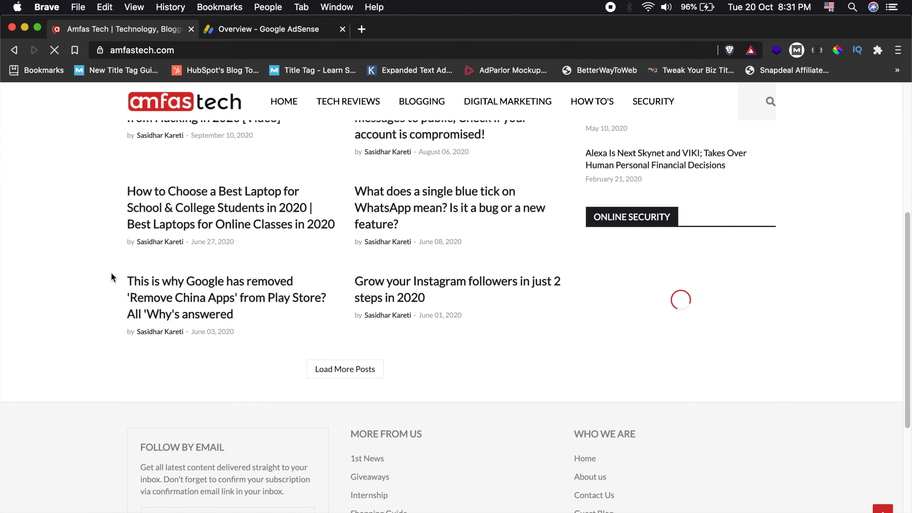
pyautogui.scroll(-5, 112, 275)
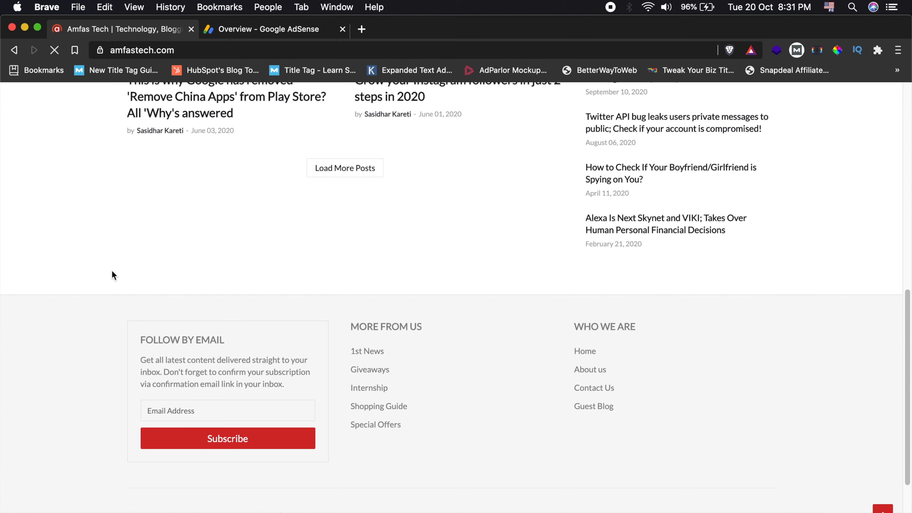
pyautogui.scroll(-3, 112, 272)
pyautogui.scroll(2, 105, 269)
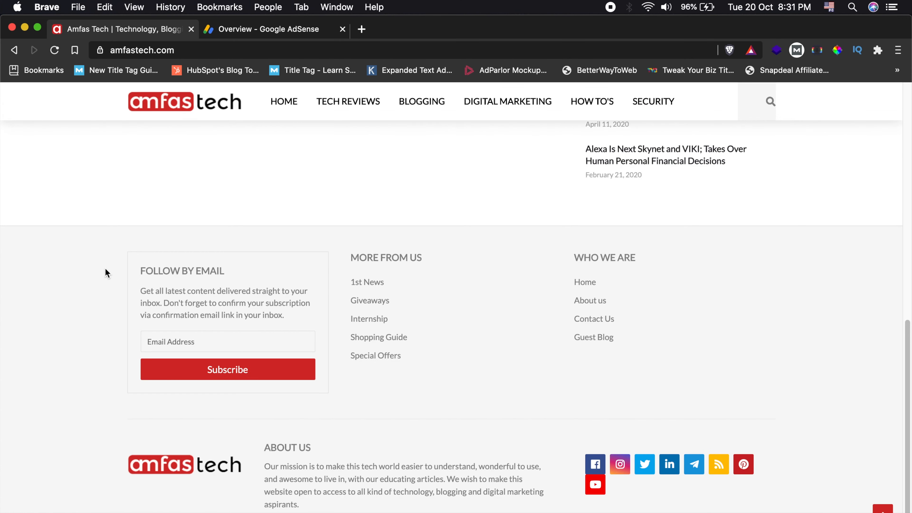
pyautogui.scroll(3, 103, 268)
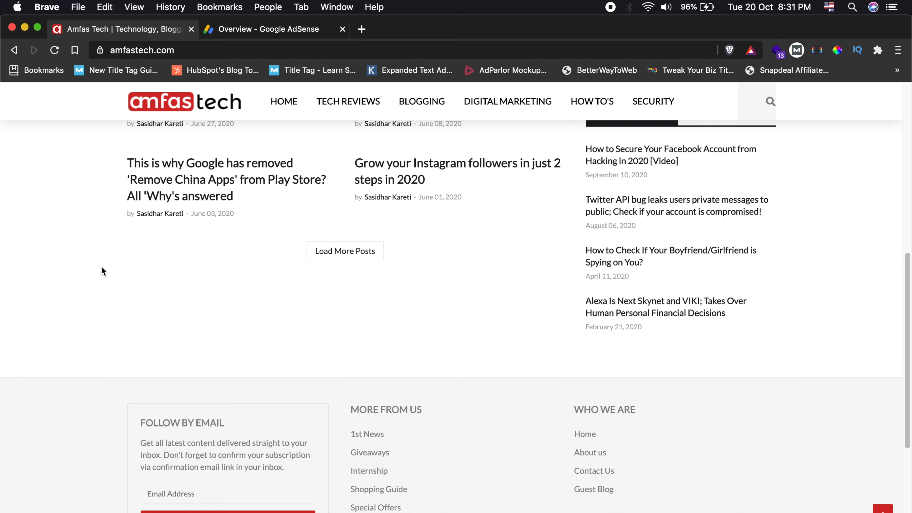
# - Return to the AdSense preview and examine the ad placement on the home page from the latest posts to the footer
pyautogui.click(270, 36)
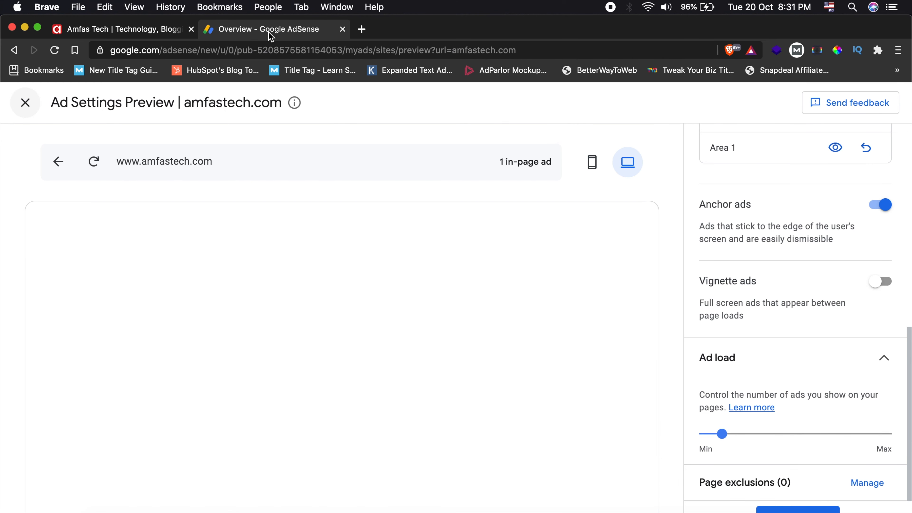
pyautogui.scroll(-10, 457, 324)
pyautogui.scroll(-3, 335, 366)
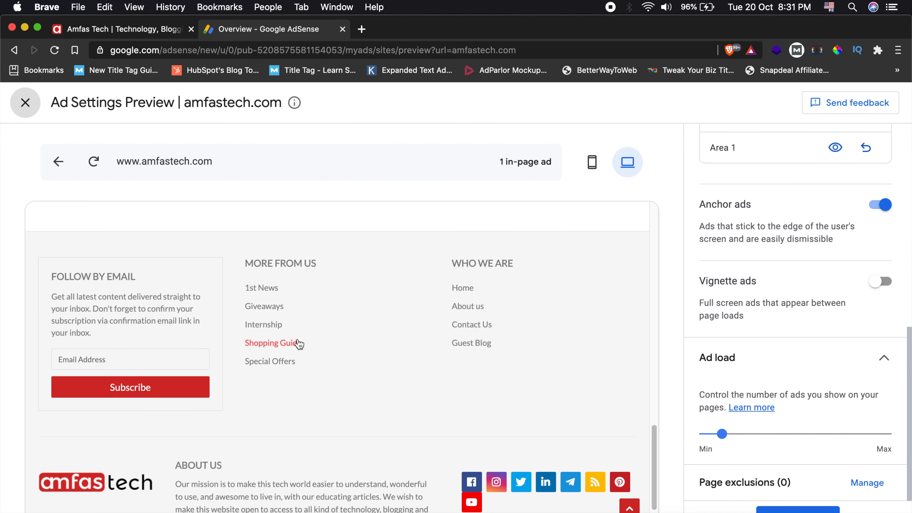
pyautogui.scroll(6, 295, 341)
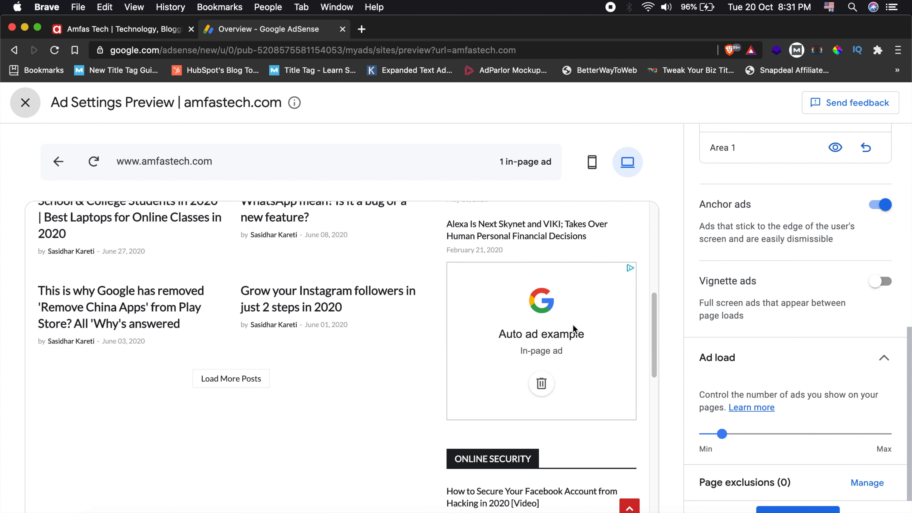
pyautogui.scroll(-5, 169, 384)
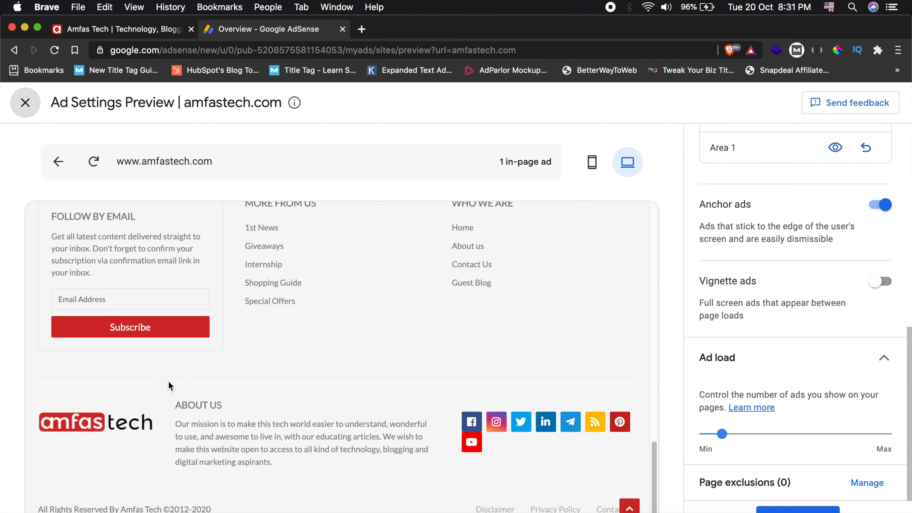
pyautogui.scroll(5, 208, 356)
pyautogui.scroll(-5, 207, 356)
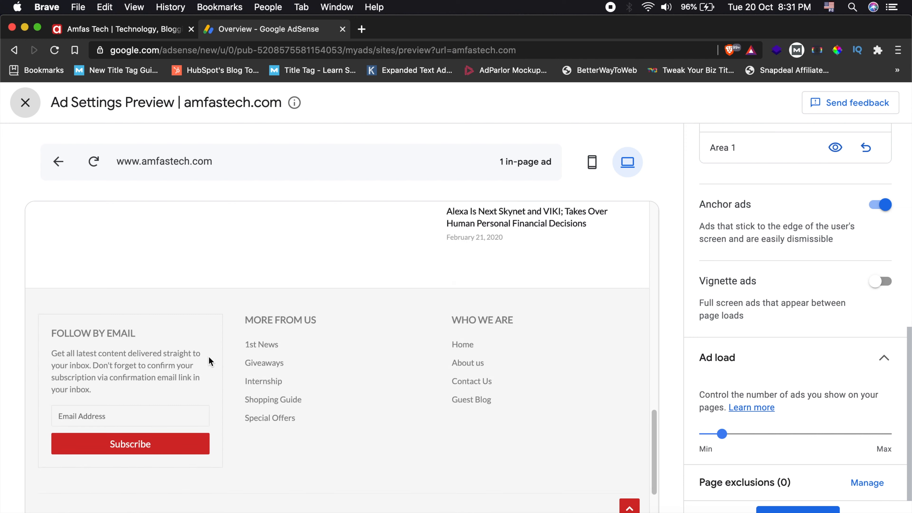
pyautogui.scroll(5, 208, 356)
pyautogui.scroll(-2, 210, 360)
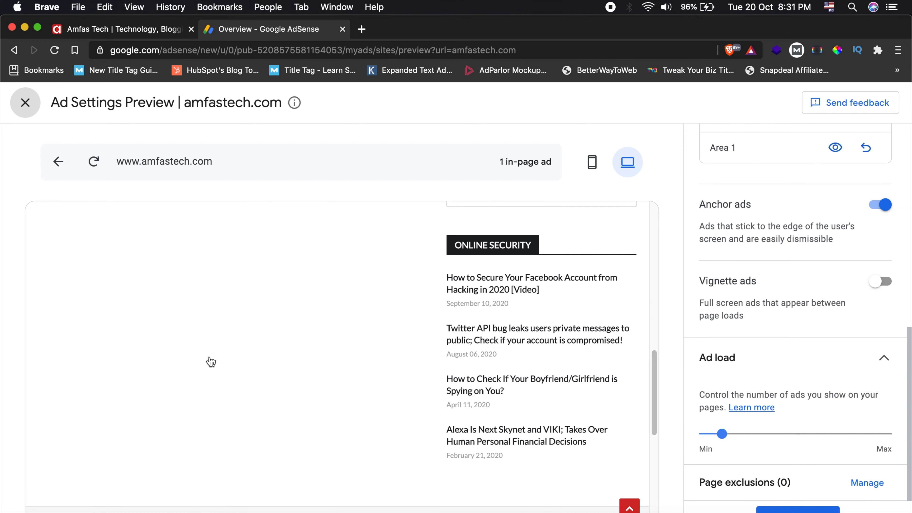
pyautogui.scroll(2, 210, 361)
pyautogui.scroll(-3, 210, 361)
pyautogui.scroll(1, 211, 361)
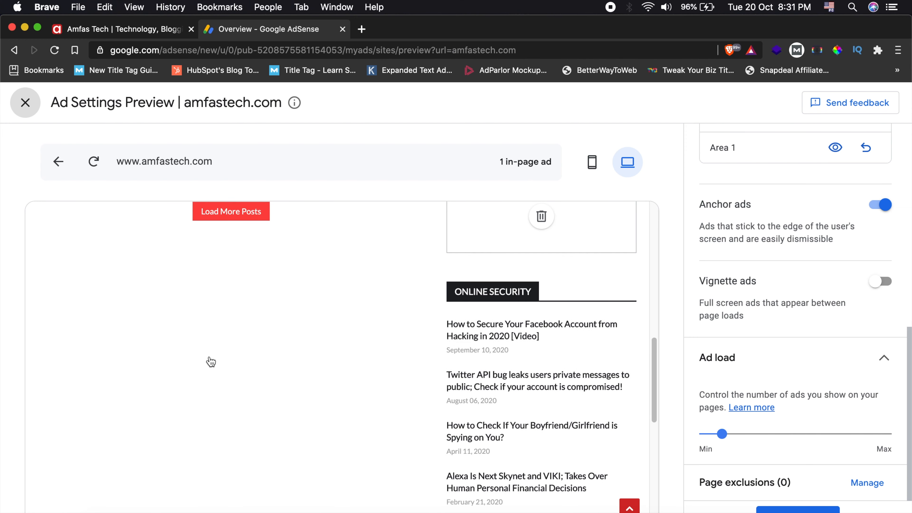
pyautogui.scroll(1, 211, 361)
pyautogui.scroll(1, 210, 361)
pyautogui.click(260, 264)
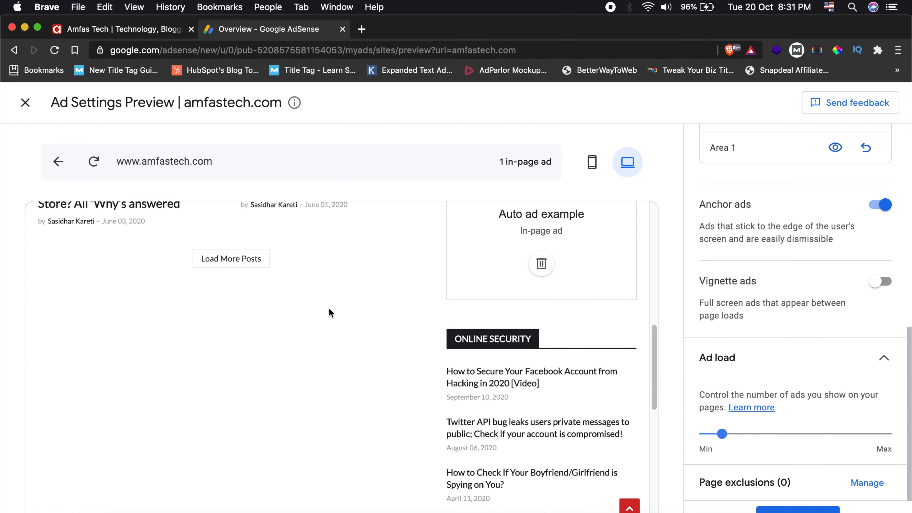
pyautogui.scroll(-12, 330, 302)
pyautogui.scroll(15, 332, 302)
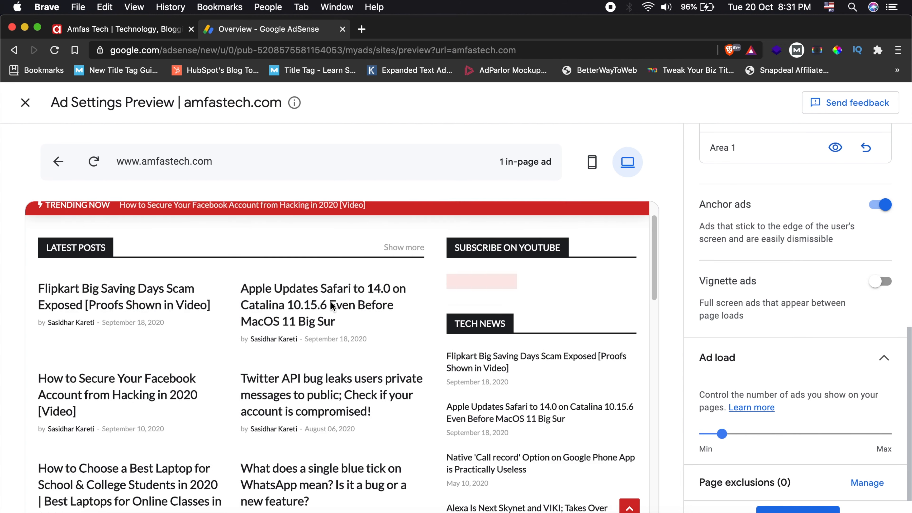
pyautogui.scroll(-6, 297, 339)
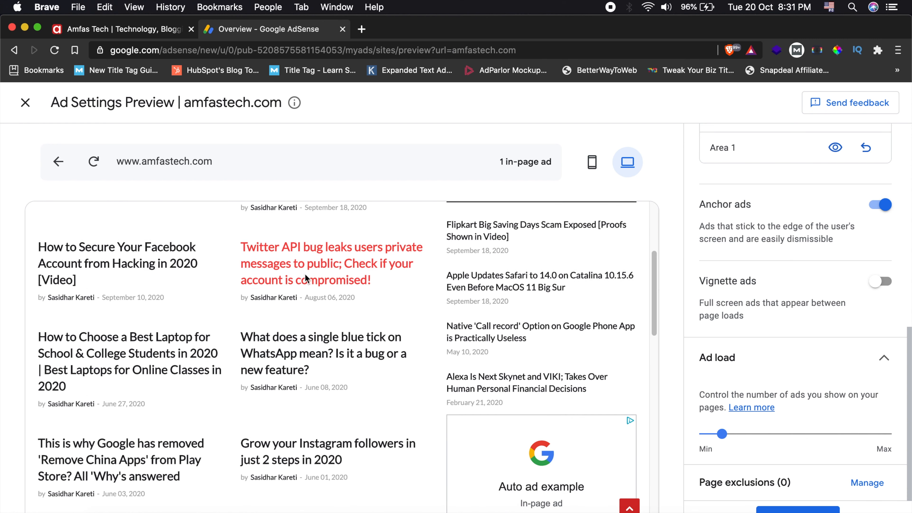
pyautogui.scroll(-9, 305, 453)
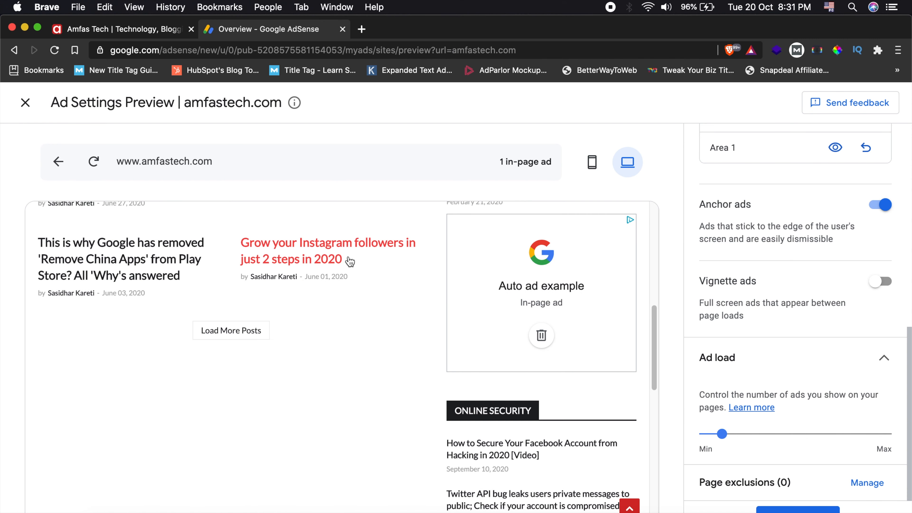
# - Open the "Grow your Instagram followers in just 2 steps in 2020" post in the desktop preview and reload the live home page
pyautogui.click(328, 256)
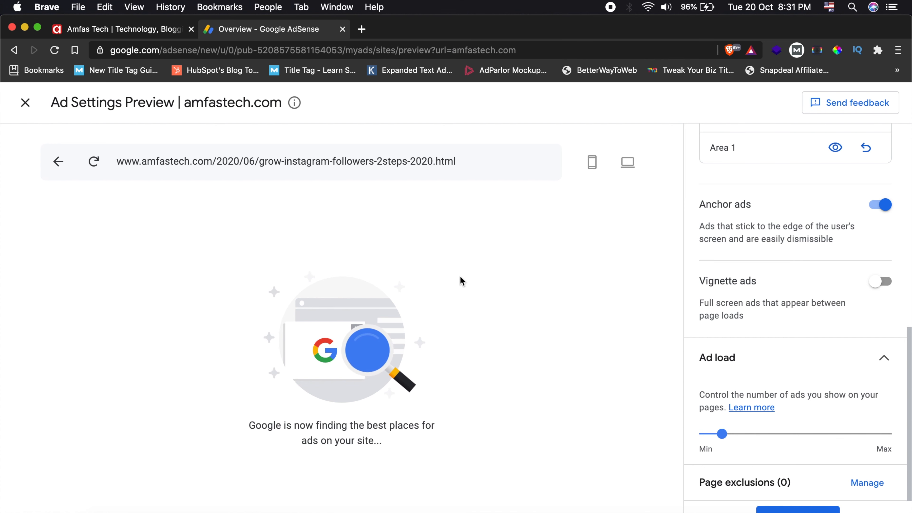
pyautogui.click(129, 28)
pyautogui.scroll(-1, 194, 296)
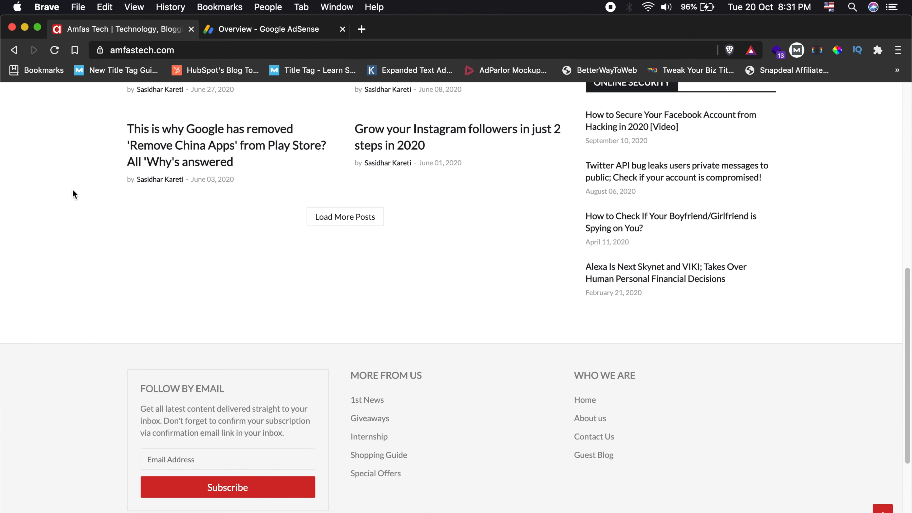
pyautogui.press('super+r')
pyautogui.click(269, 31)
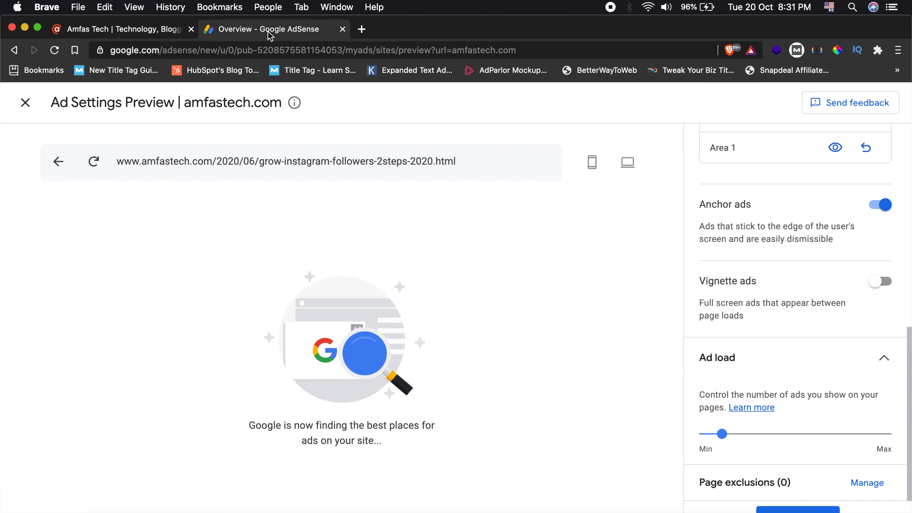
# - Examine the in-page ads in the post and the reply area below it in the desktop preview
pyautogui.scroll(-8, 360, 317)
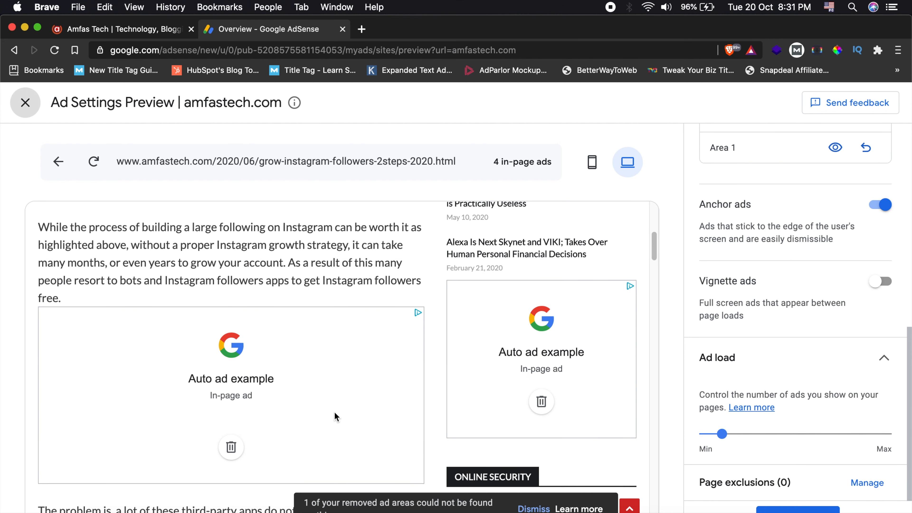
pyautogui.scroll(-20, 309, 347)
pyautogui.scroll(-14, 310, 347)
pyautogui.scroll(4, 310, 347)
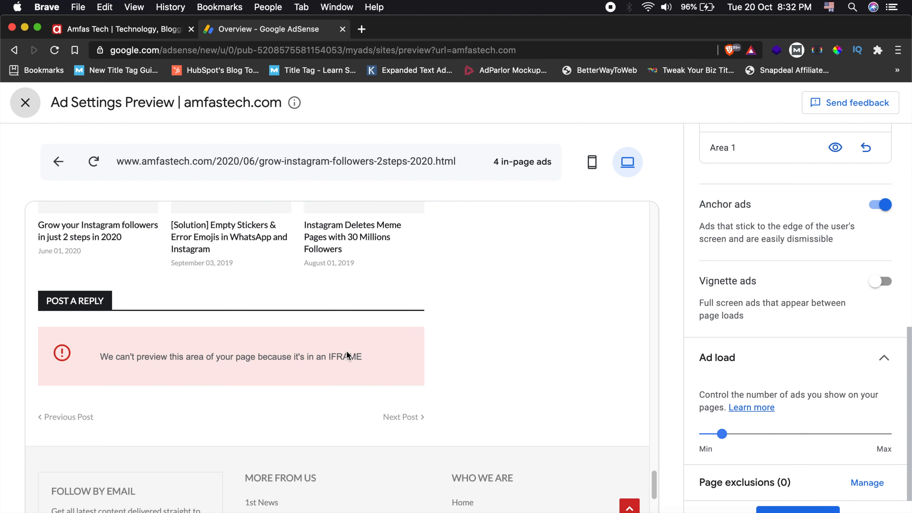
pyautogui.moveTo(101, 354); pyautogui.dragTo(360, 355)
pyautogui.click(361, 355)
pyautogui.scroll(12, 361, 354)
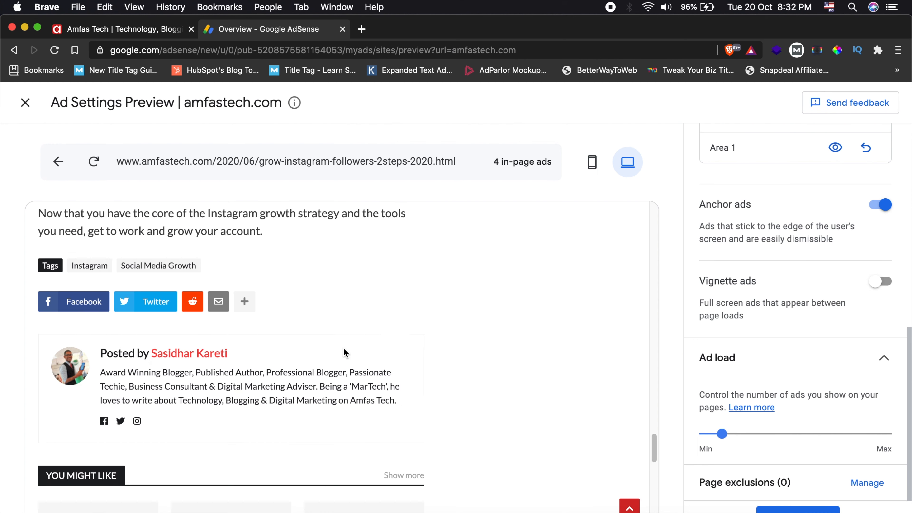
pyautogui.scroll(15, 319, 334)
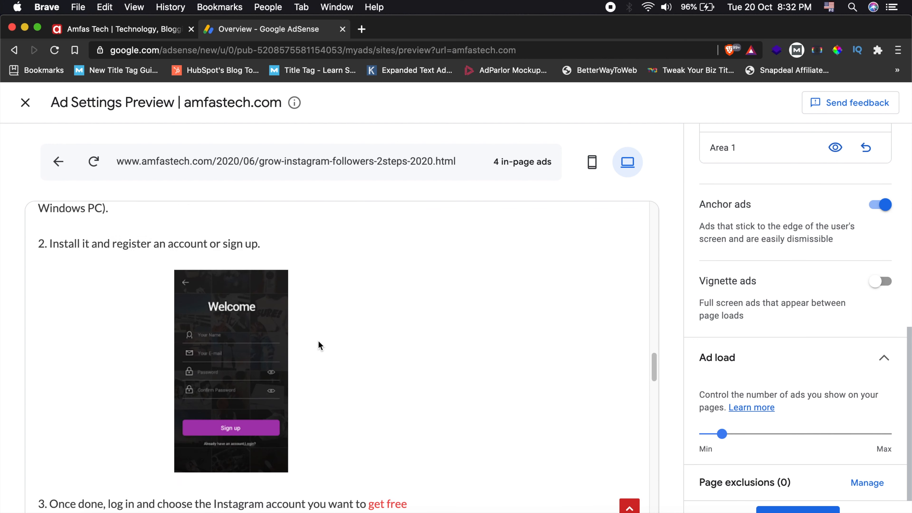
pyautogui.scroll(15, 318, 340)
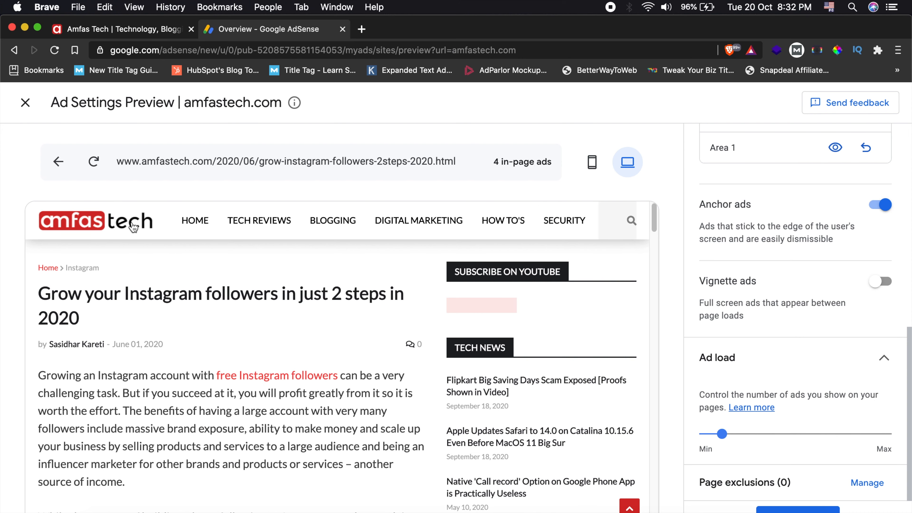
# - Go back to the amfastech.com home page in the desktop preview and check its in-page ad placement
pyautogui.click(133, 224)
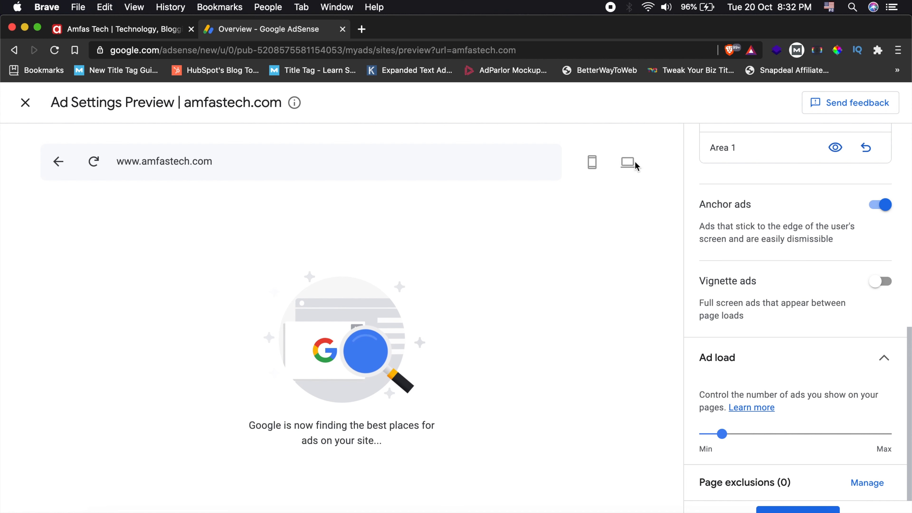
pyautogui.scroll(-15, 343, 363)
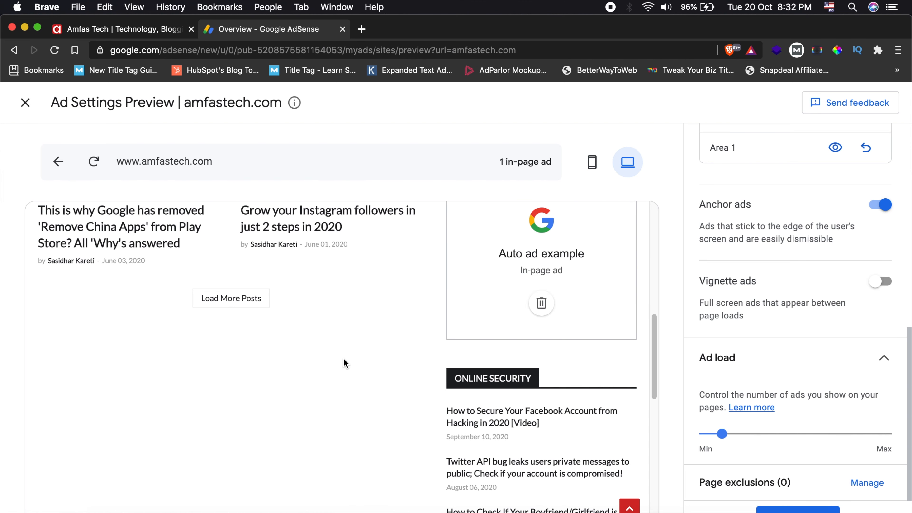
pyautogui.scroll(5, 343, 363)
pyautogui.scroll(5, 343, 362)
# - Remove the in-page auto ad between the Tech News and Online Security lists on the previewed home page
pyautogui.scroll(-1, 343, 362)
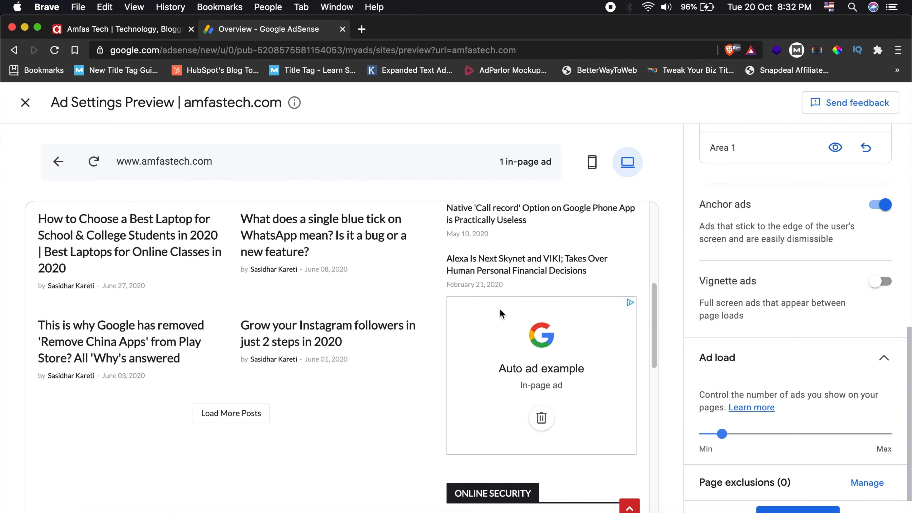
pyautogui.scroll(-1, 500, 313)
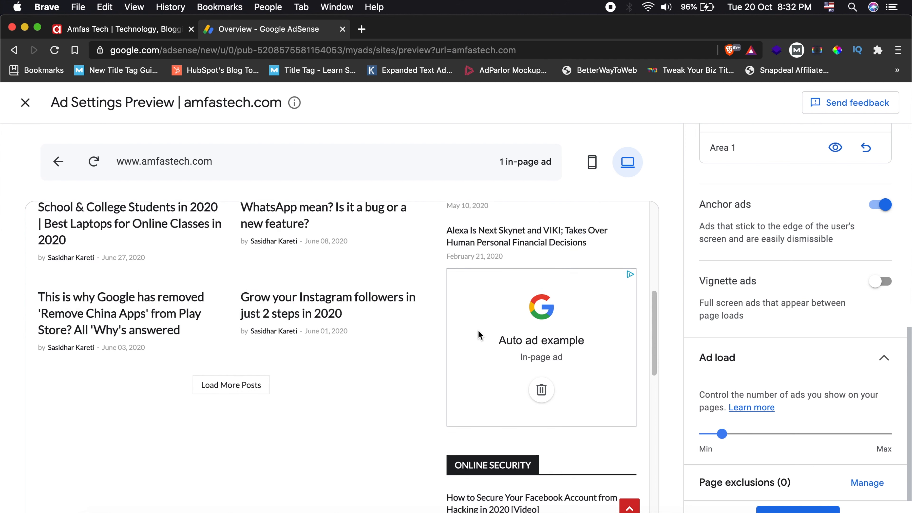
pyautogui.click(542, 391)
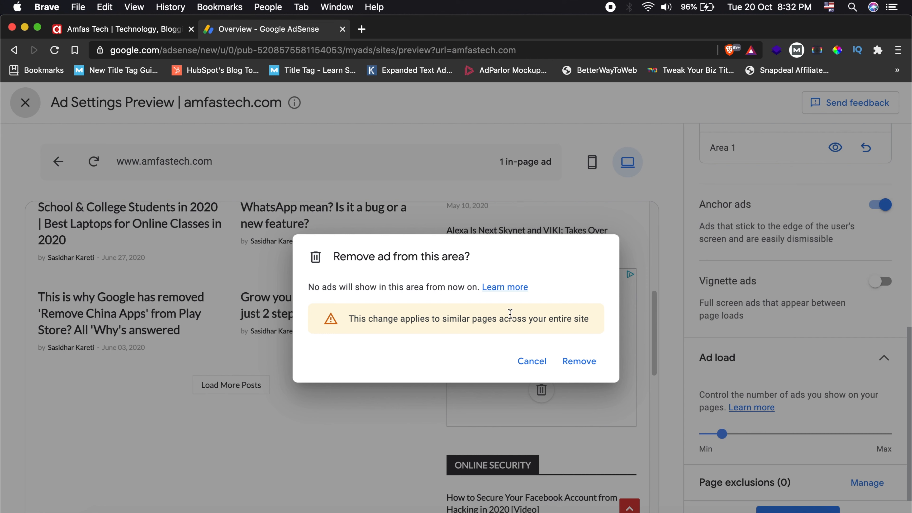
pyautogui.click(586, 361)
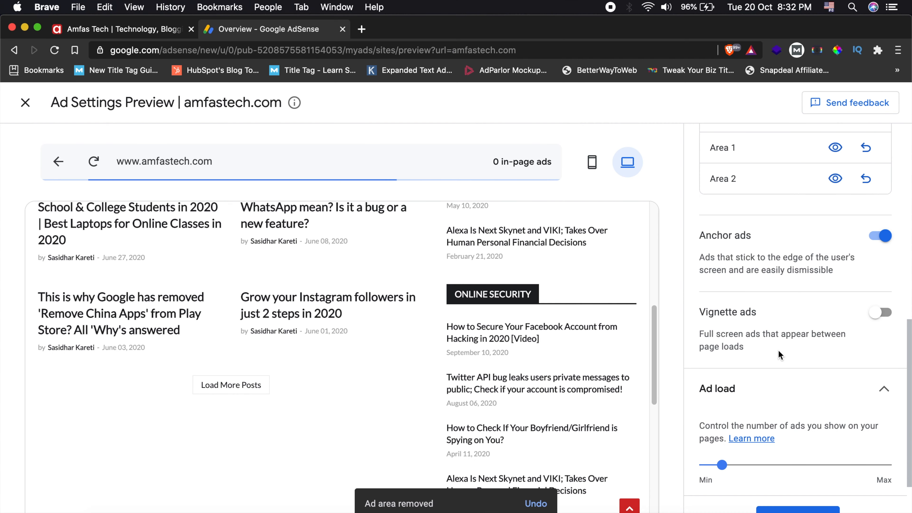
# - Restore the removed ad area listed as Area 2 under the in-page ads in Ad formats
pyautogui.scroll(6, 778, 399)
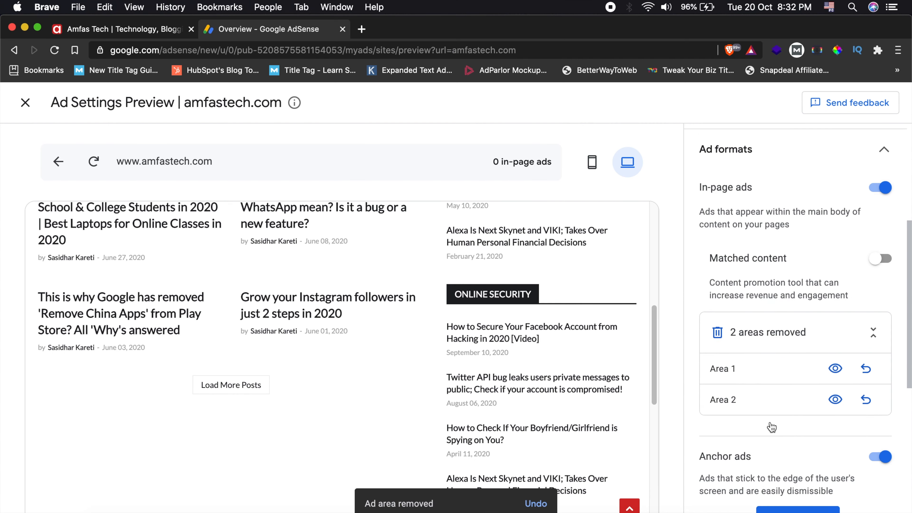
pyautogui.scroll(-4, 772, 336)
pyautogui.scroll(5, 761, 336)
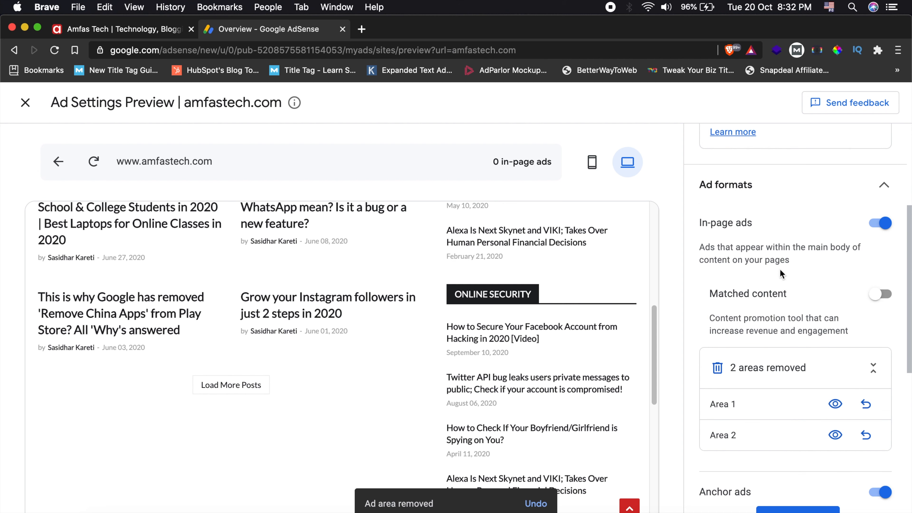
pyautogui.click(828, 189)
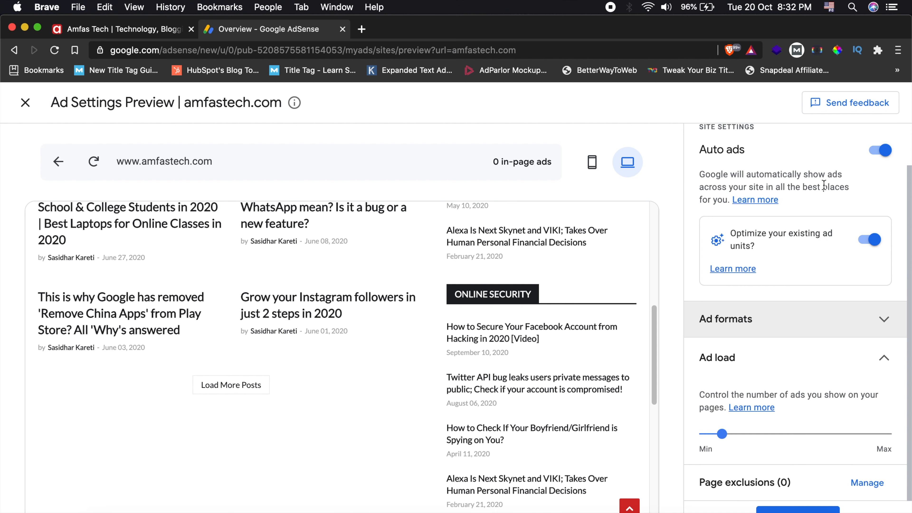
pyautogui.click(776, 328)
pyautogui.scroll(-5, 776, 329)
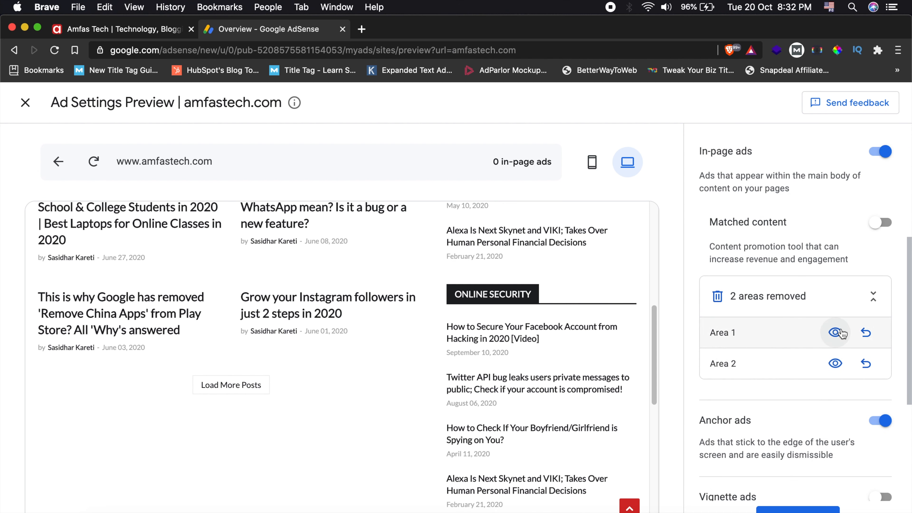
pyautogui.click(866, 365)
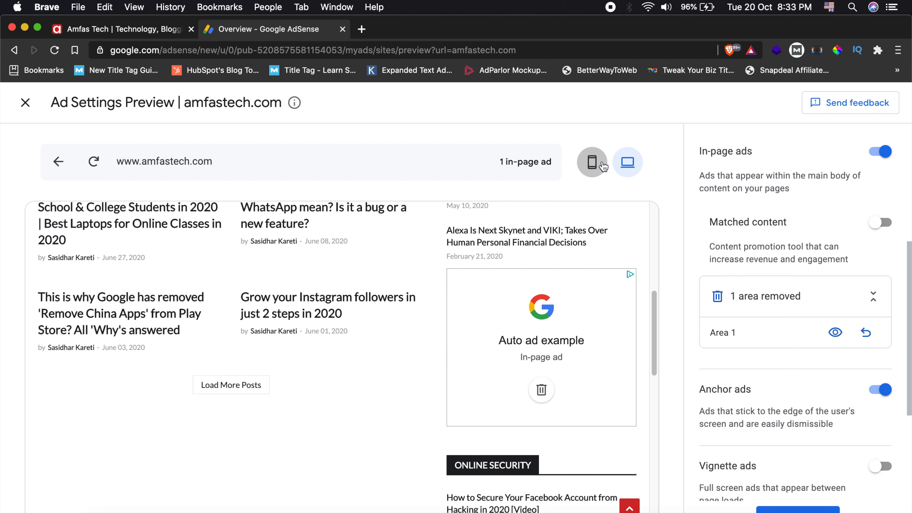
# - Compare the home page in the mobile and desktop previews and examine the in-page ad placement around the latest posts
pyautogui.click(594, 163)
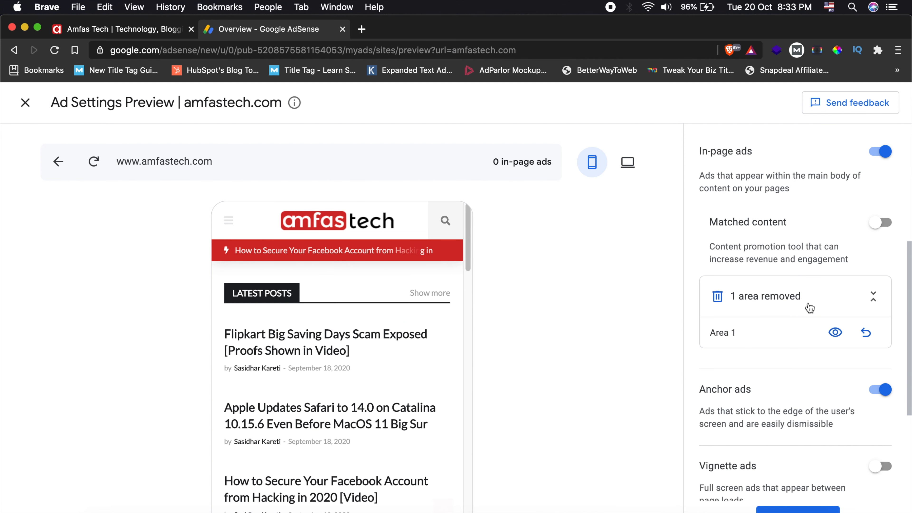
pyautogui.click(628, 162)
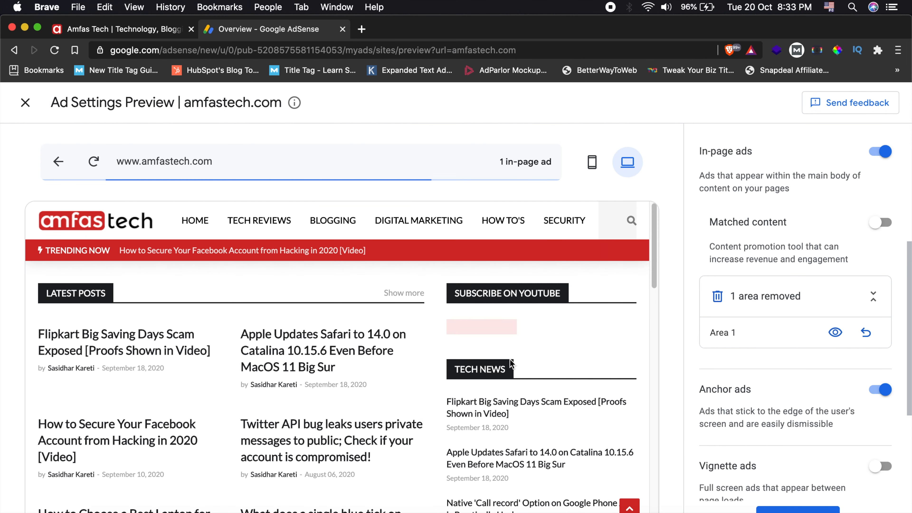
pyautogui.scroll(-4, 512, 364)
pyautogui.scroll(-5, 512, 363)
pyautogui.scroll(5, 506, 368)
pyautogui.scroll(-5, 358, 338)
pyautogui.scroll(-5, 358, 337)
pyautogui.scroll(15, 358, 338)
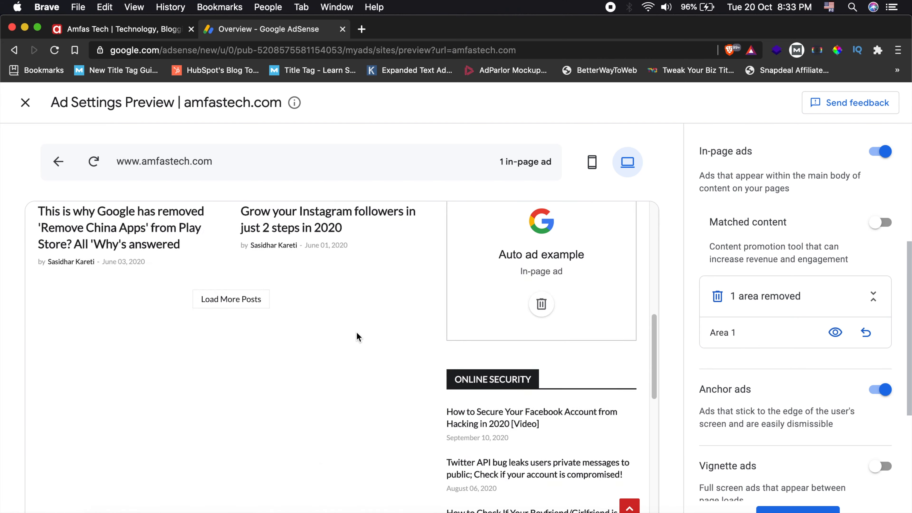
pyautogui.scroll(-8, 432, 326)
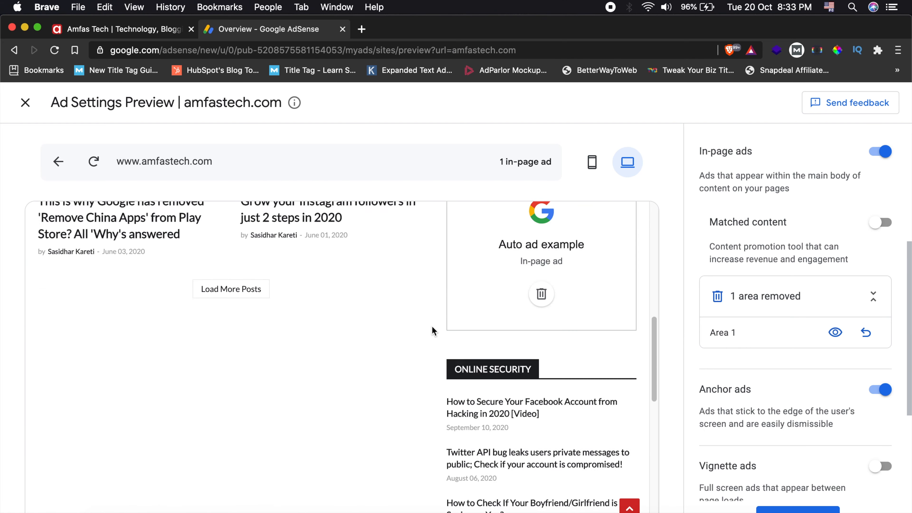
pyautogui.scroll(3, 432, 326)
pyautogui.scroll(8, 432, 325)
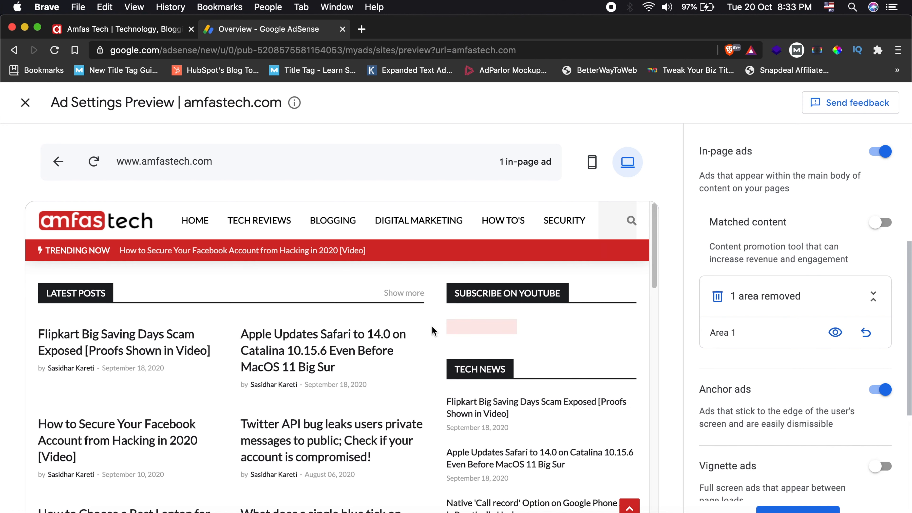
pyautogui.scroll(-10, 516, 391)
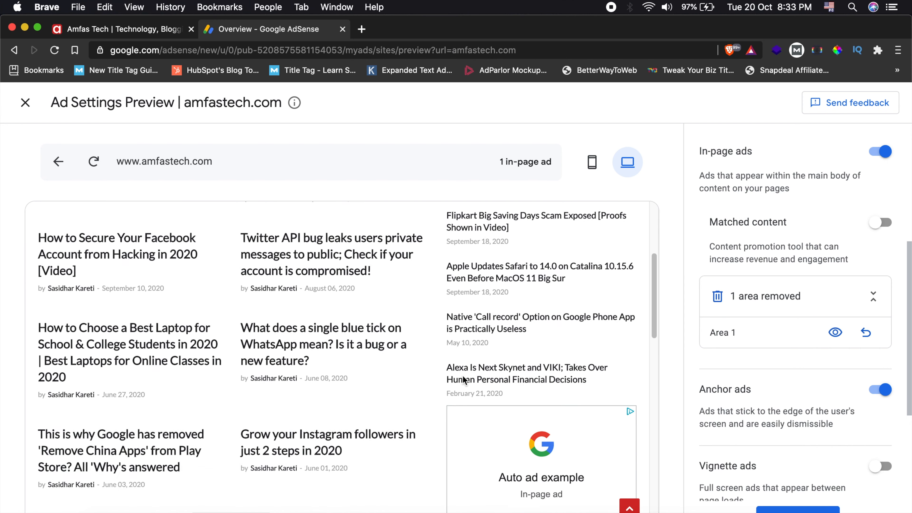
pyautogui.scroll(10, 463, 379)
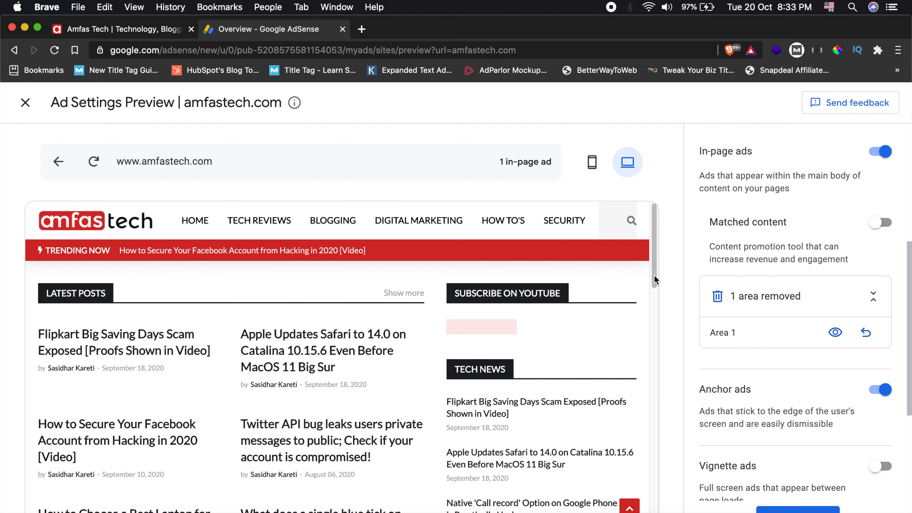
# - Start applying the ad settings to the site, view the Run experiment first option, and save with Apply now
pyautogui.scroll(-5, 782, 241)
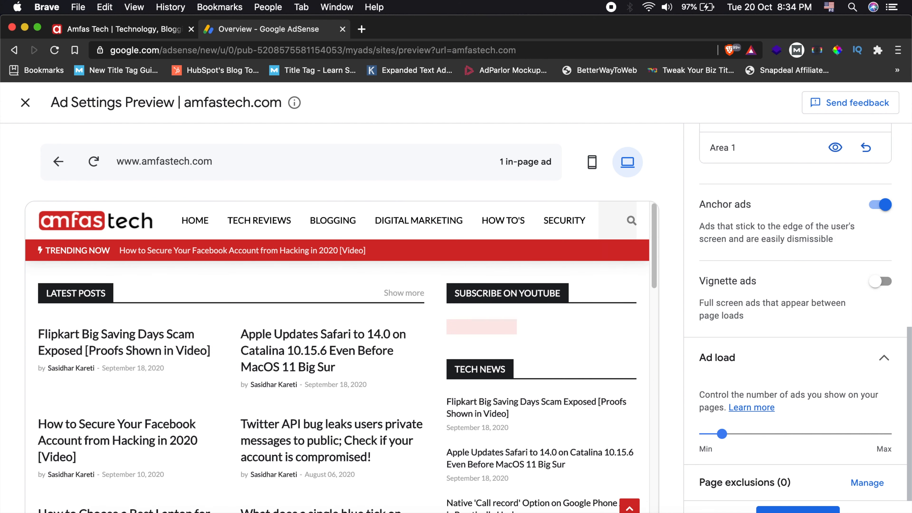
pyautogui.click(798, 511)
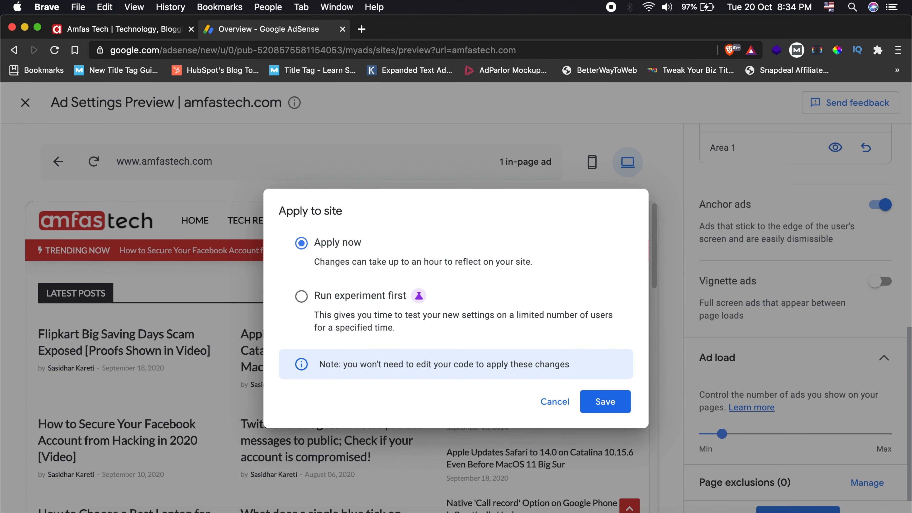
pyautogui.press('F11')
pyautogui.press('F11')
pyautogui.click(326, 304)
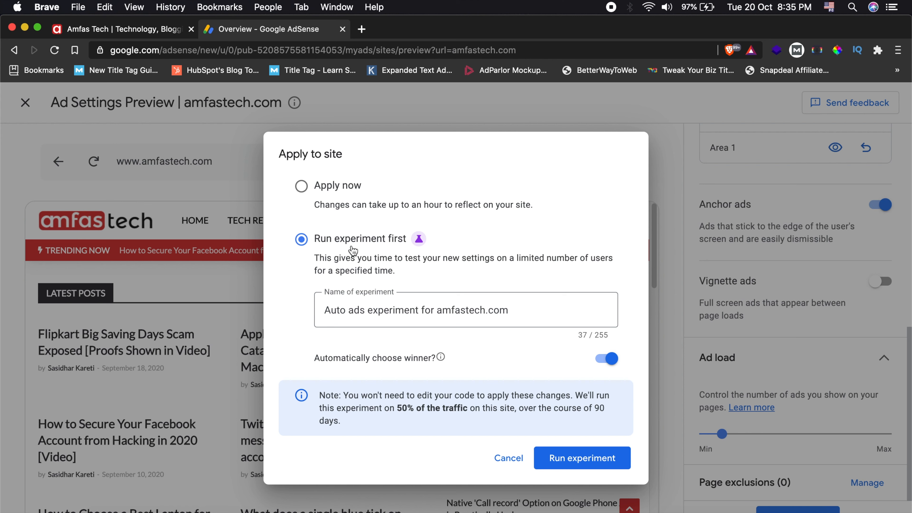
pyautogui.click(340, 185)
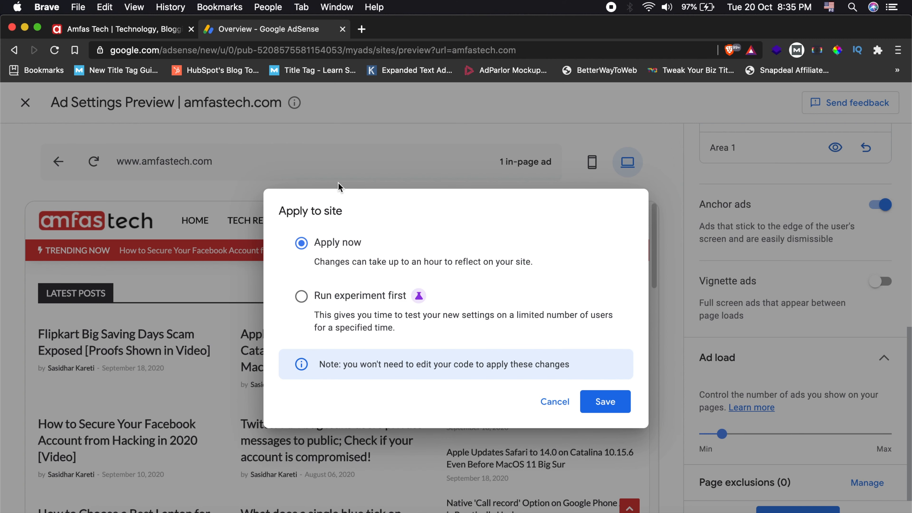
pyautogui.click(593, 401)
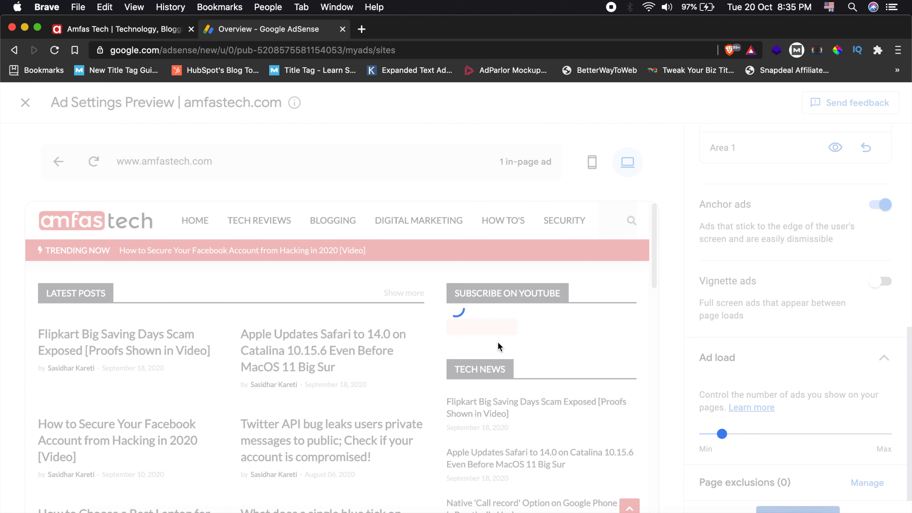
pyautogui.moveTo(303, 492)
pyautogui.mouseDown()
pyautogui.moveTo(344, 500)
pyautogui.moveTo(298, 497)
pyautogui.mouseUp()
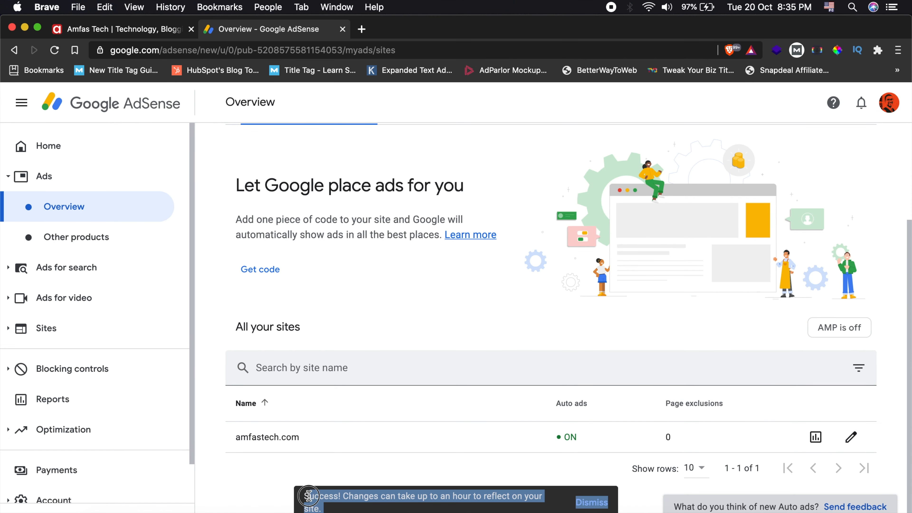
pyautogui.click(365, 496)
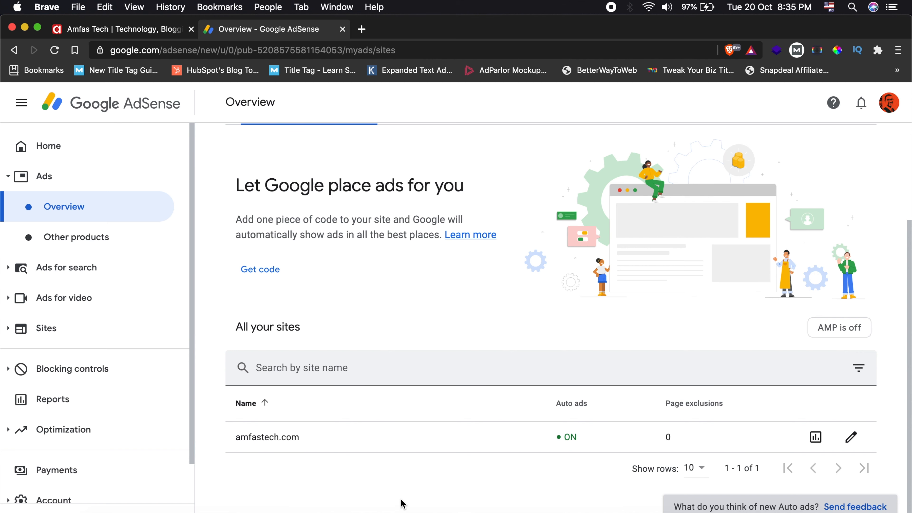
# - Switch to the live amfastech.com site, reload the home page and check it from the top
pyautogui.click(138, 29)
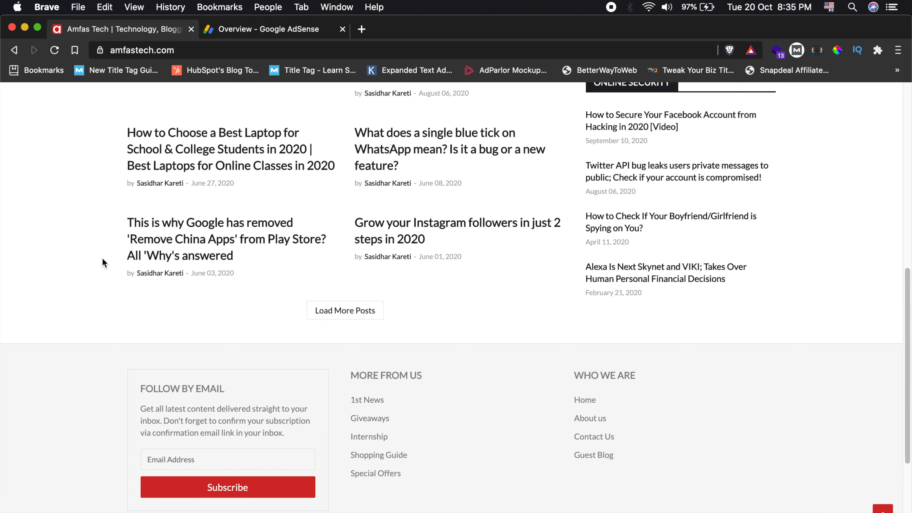
pyautogui.press('super+r')
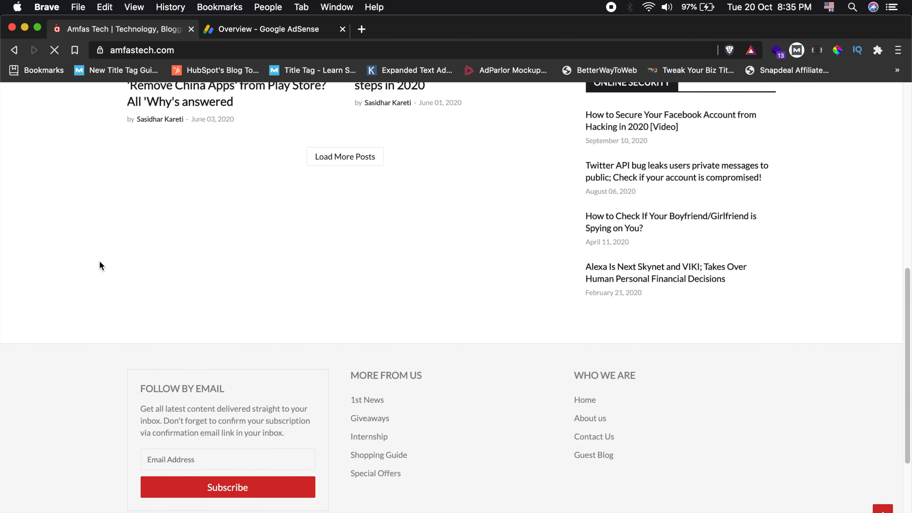
pyautogui.scroll(10, 99, 260)
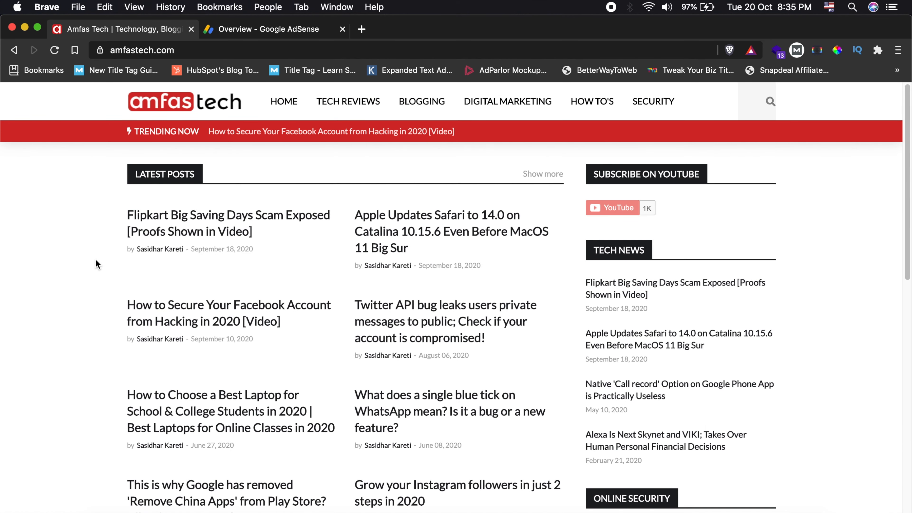